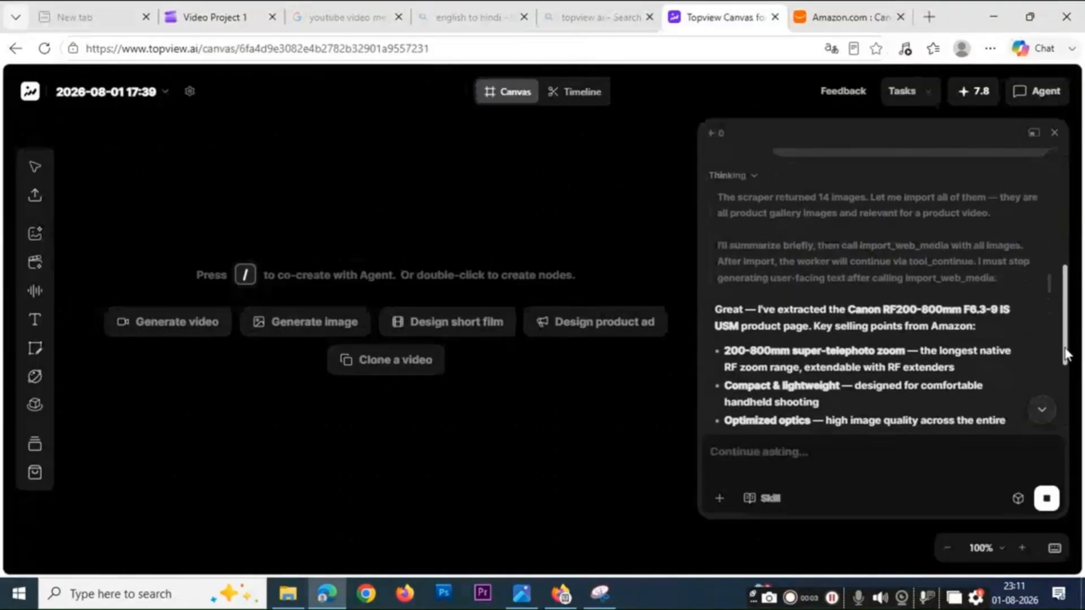
Review the agent's Canon RF200-800mm product summary and the media imported from the Amazon link.
left_click_drag(1066, 355, 1070, 412)
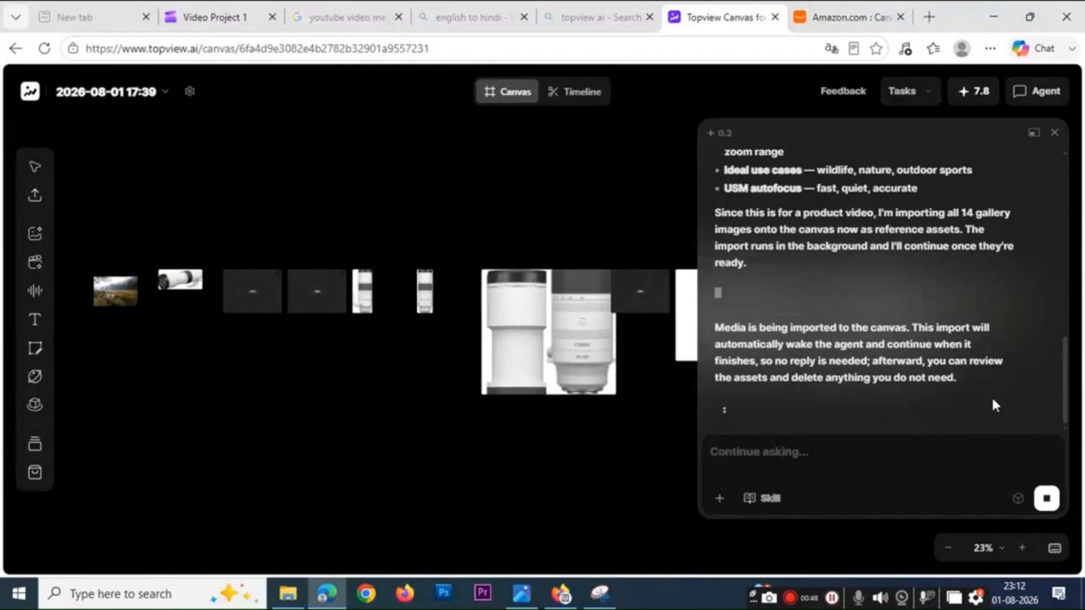
left_click(503, 347)
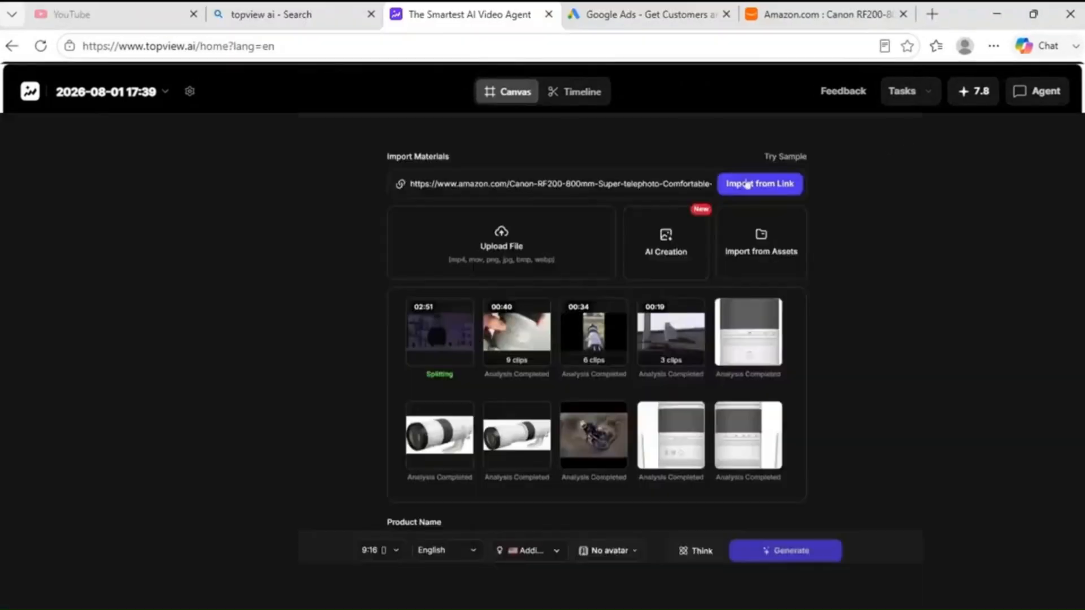
scroll(339, 299, "down", 5)
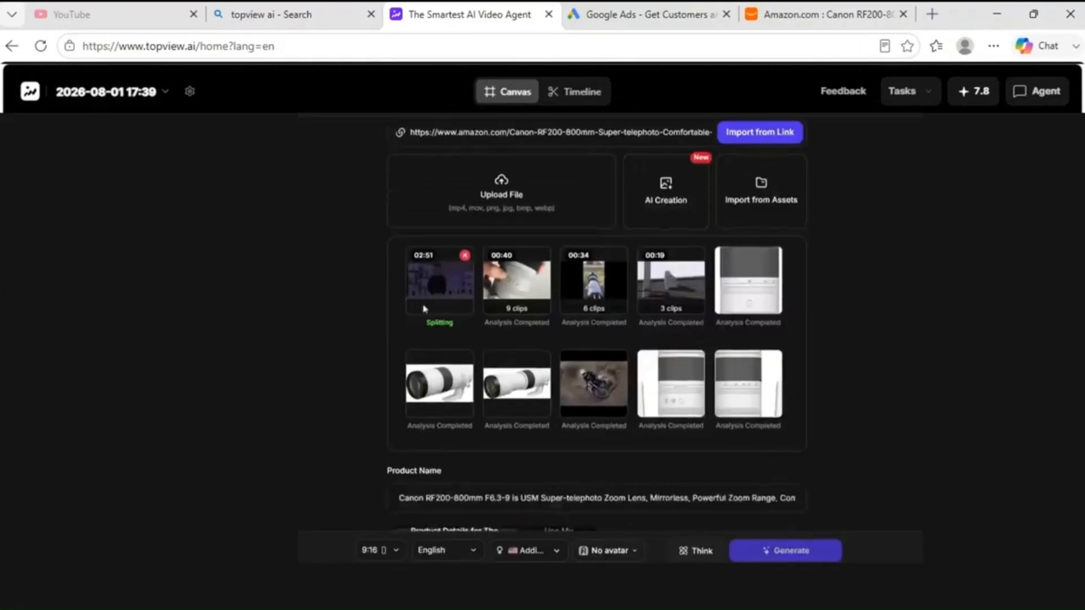
scroll(339, 297, "down", 2)
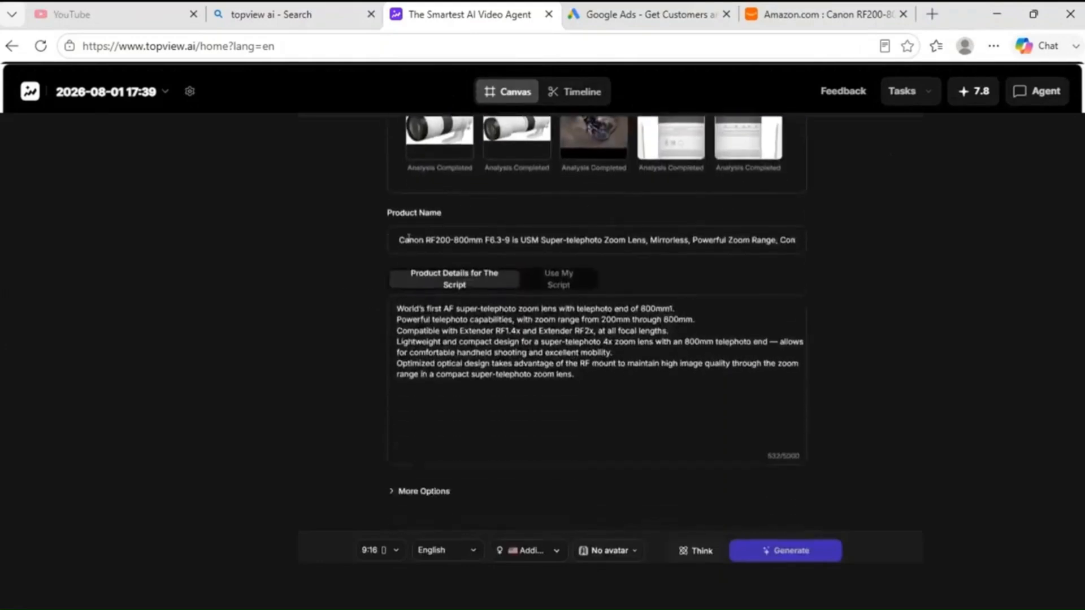
Review the full product name and both script source options, keeping Product Details for The Script selected.
left_click(447, 243)
left_click_drag(457, 244, 818, 245)
left_click(741, 240)
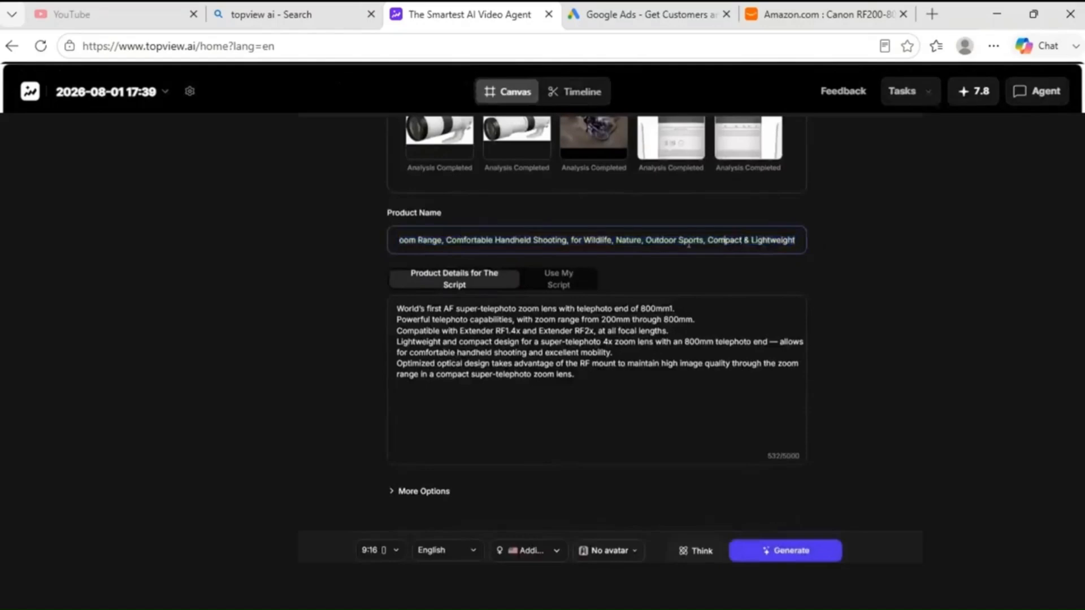
left_click(456, 284)
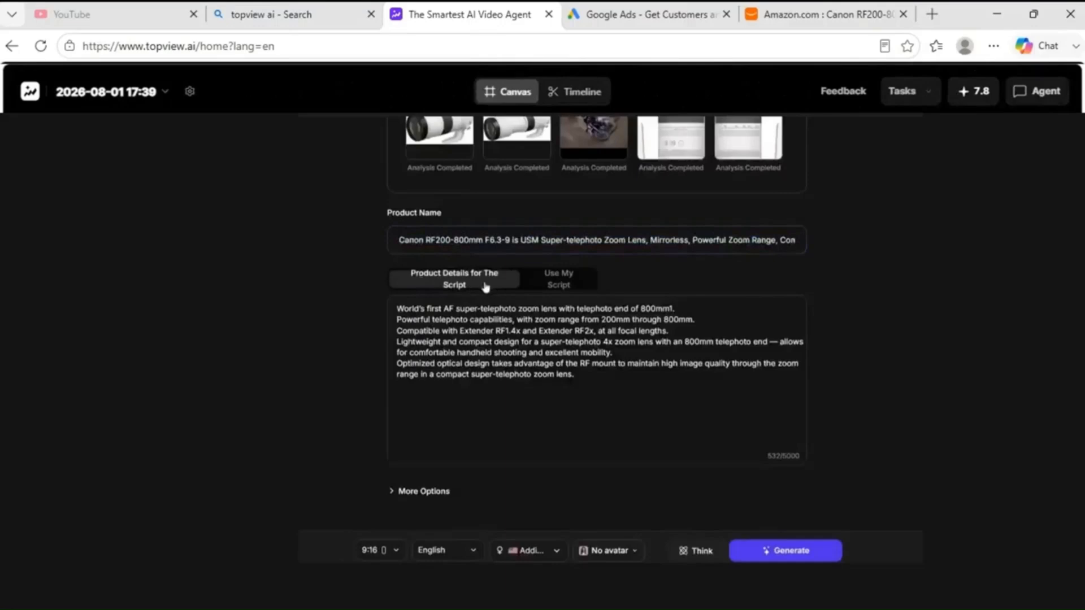
left_click(560, 283)
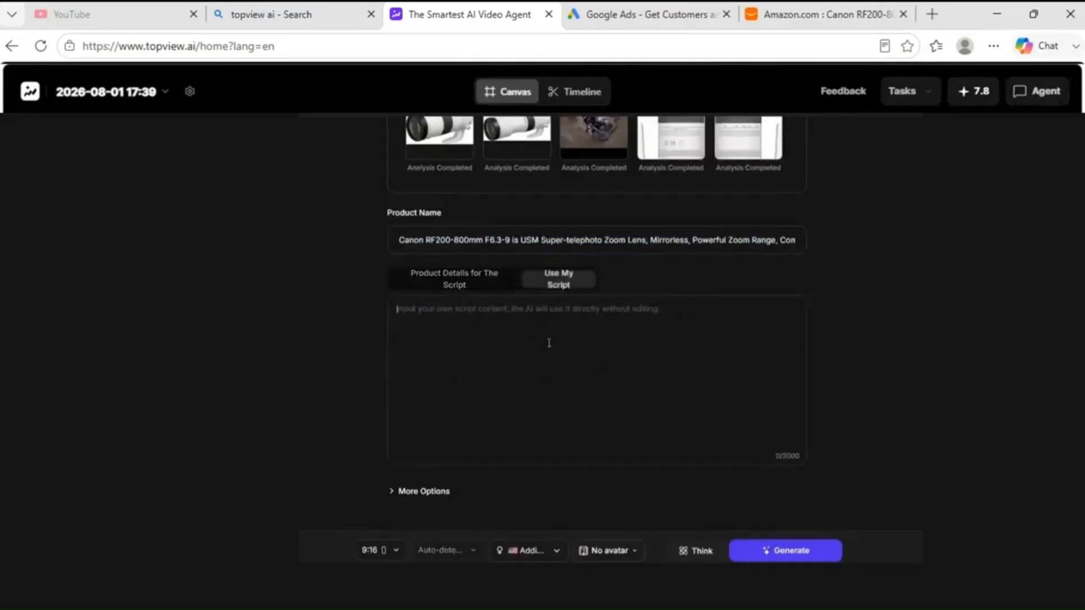
left_click(452, 277)
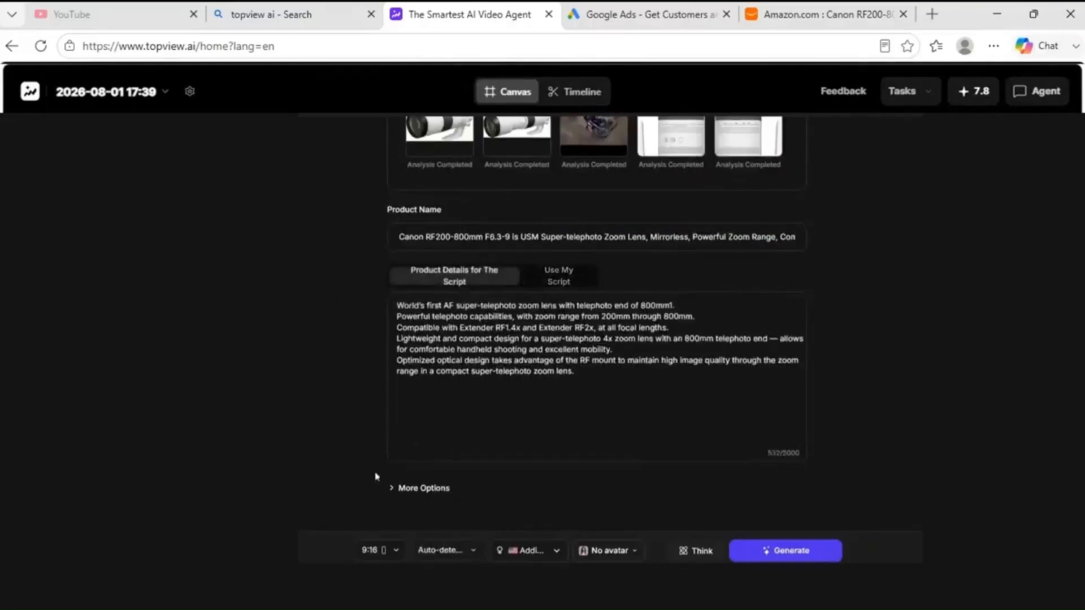
Expand the additional options and set the script writing style to Comparative analysis style.
left_click(392, 487)
scroll(346, 417, "down", 5)
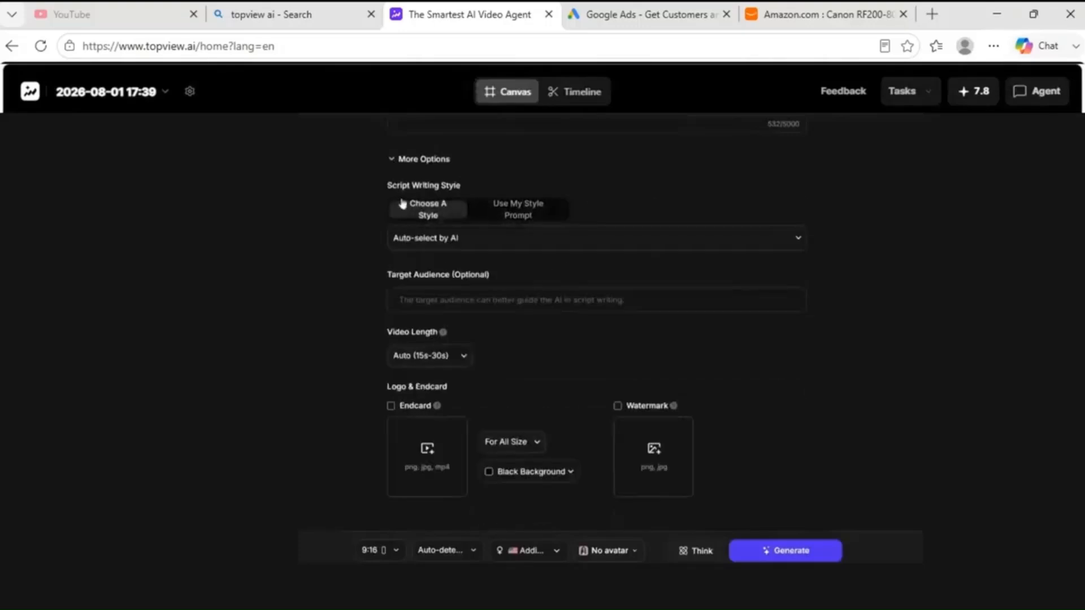
left_click(458, 249)
scroll(480, 288, "down", 2)
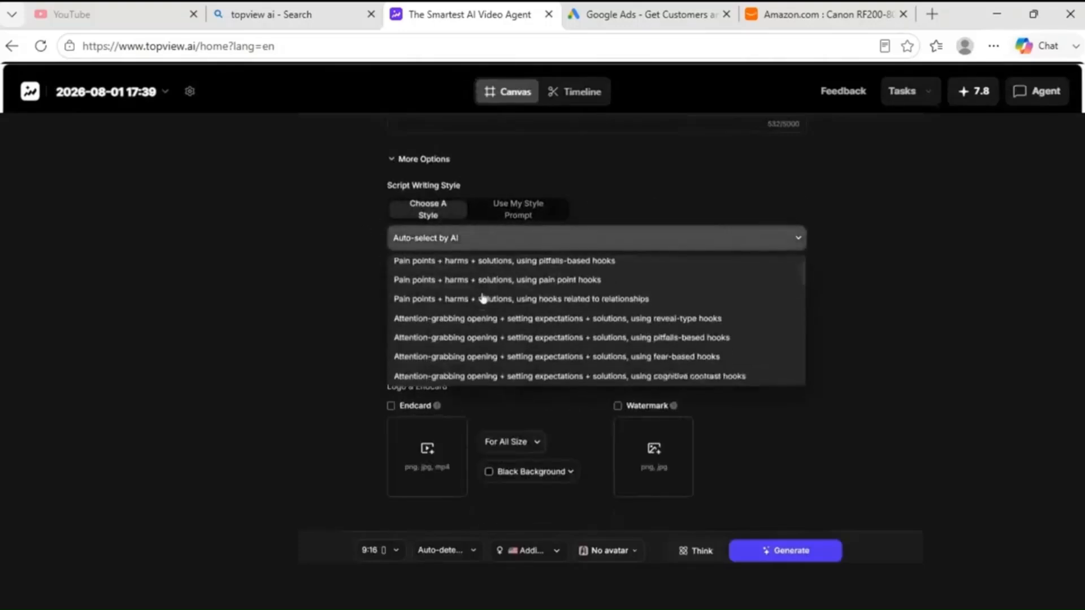
scroll(483, 361, "down", 6)
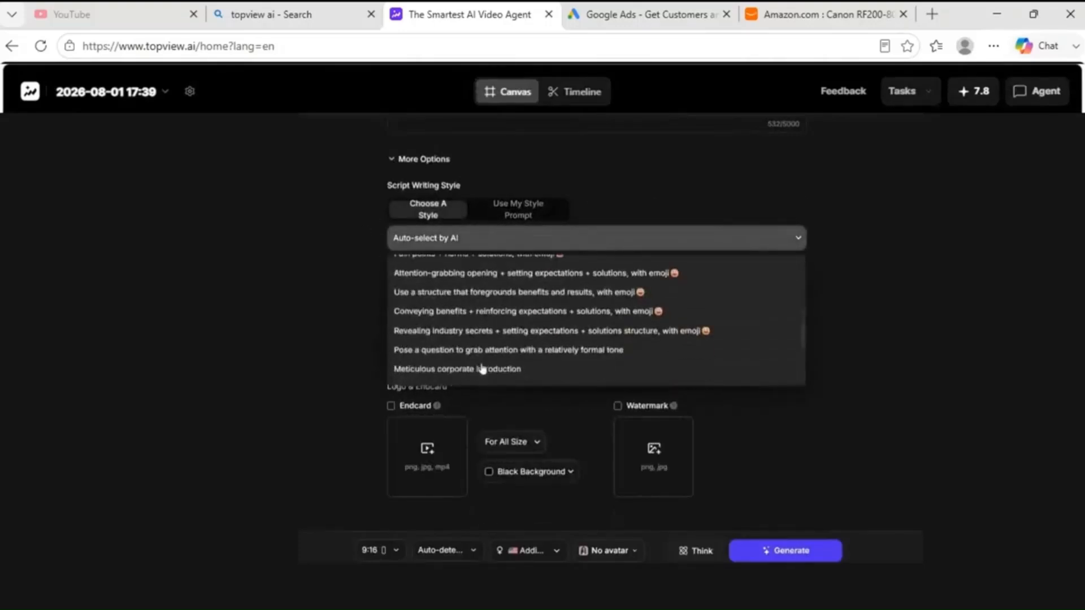
scroll(483, 368, "down", 5)
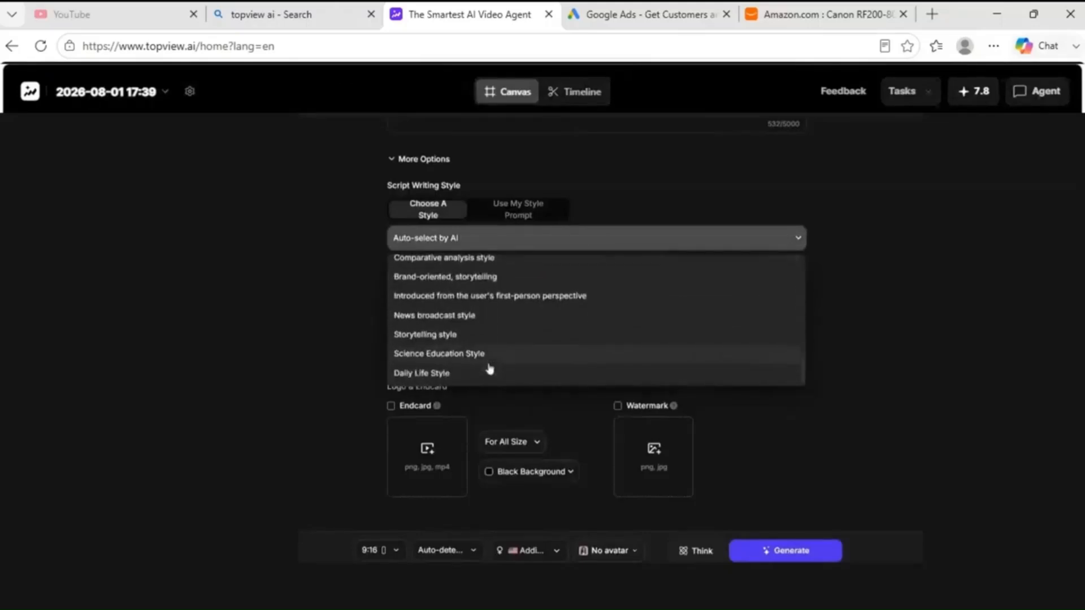
left_click(500, 277)
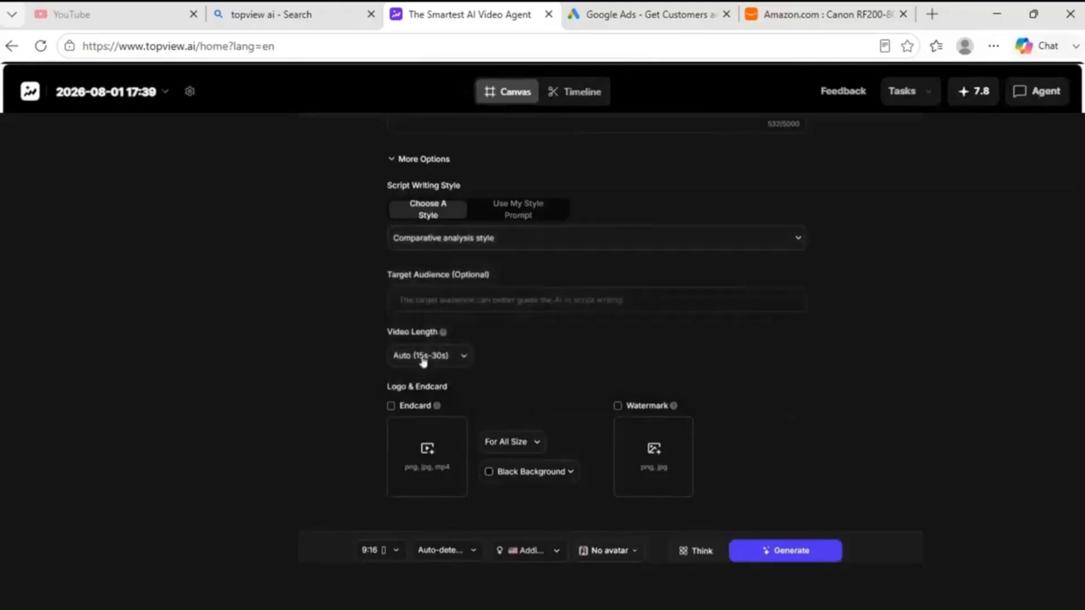
Set the target audience to Photographer and the video length to 30s-45s.
type("Photographer")
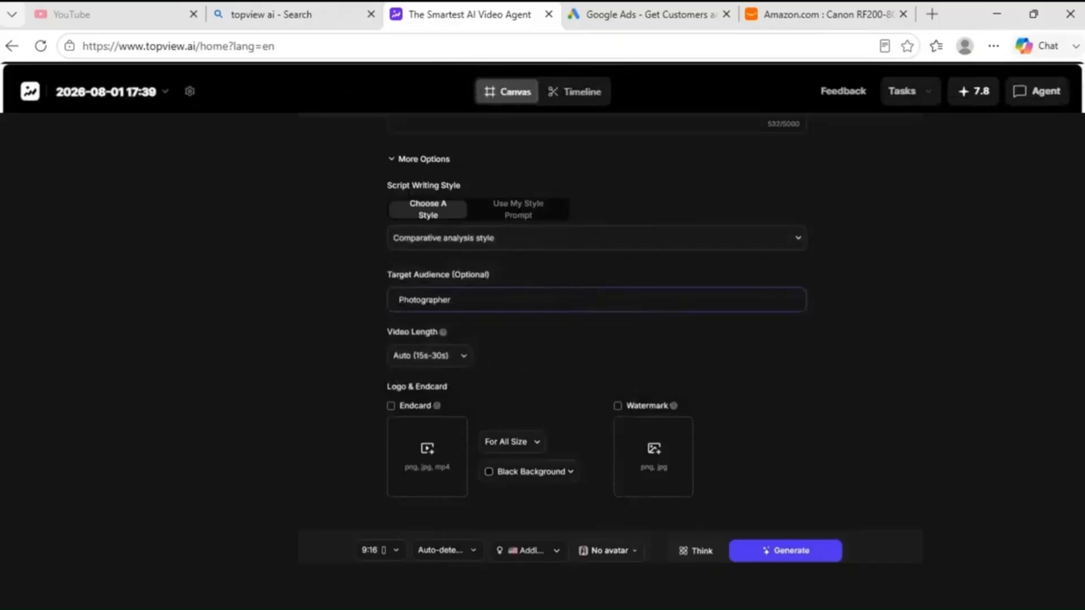
left_click(436, 357)
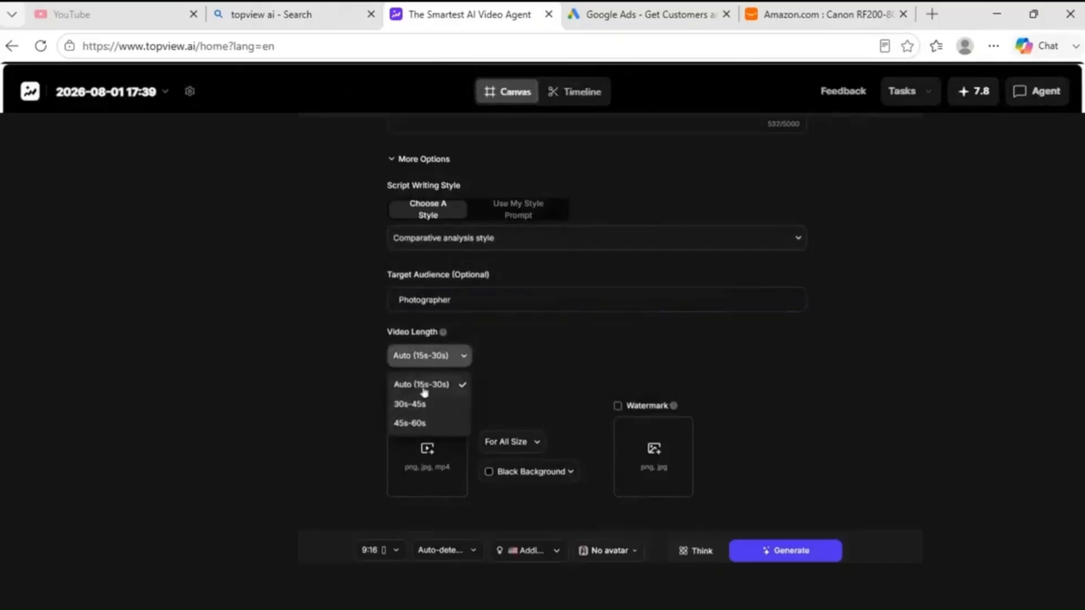
left_click(416, 404)
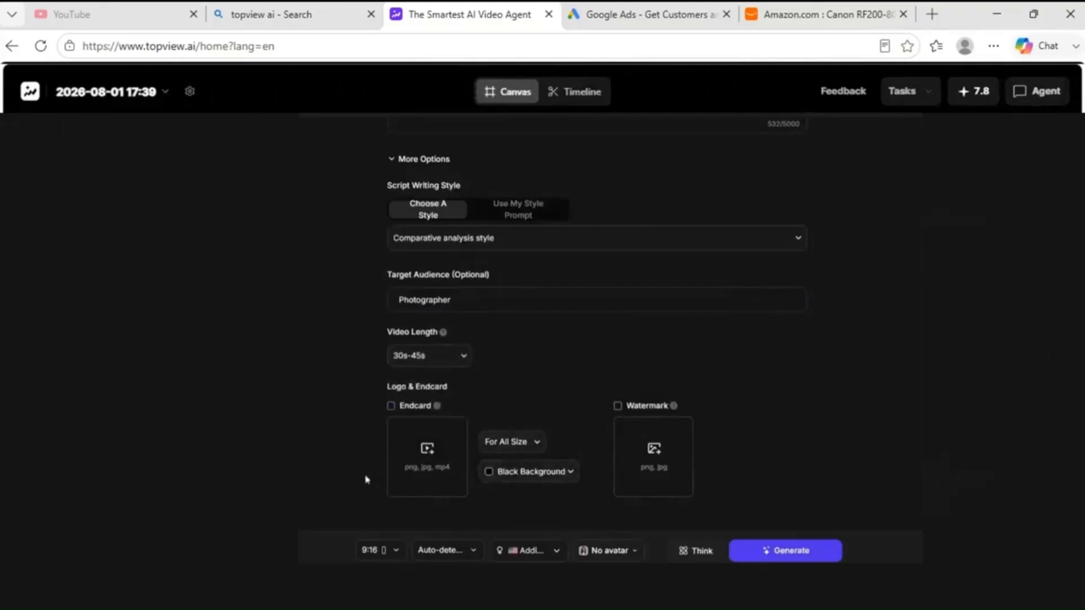
Keep the 9:16 aspect ratio and set the script language to English.
left_click(372, 555)
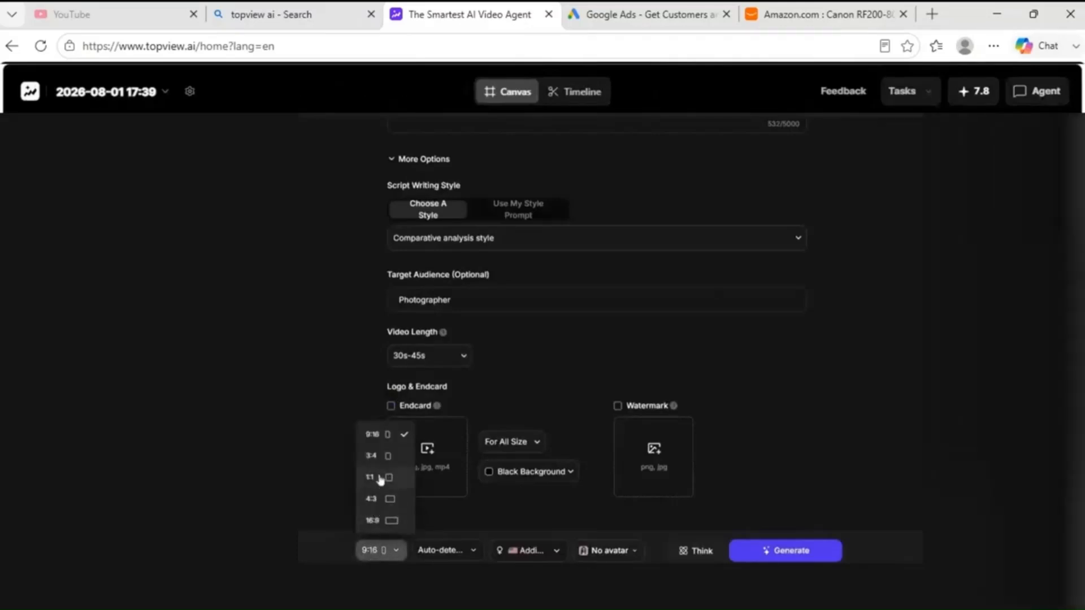
left_click(390, 442)
left_click(447, 551)
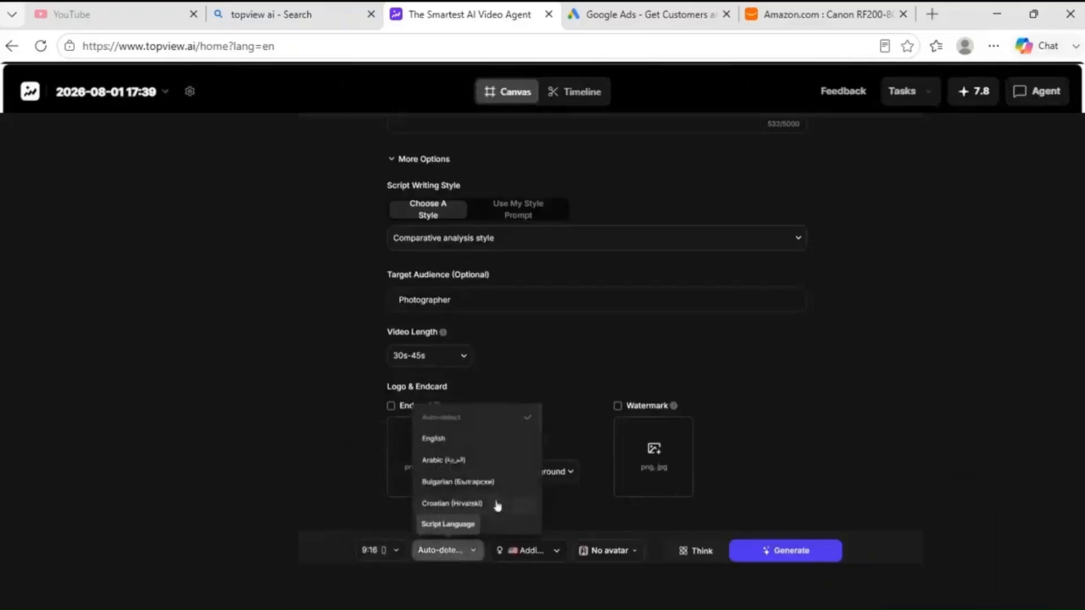
scroll(497, 509, "down", 10)
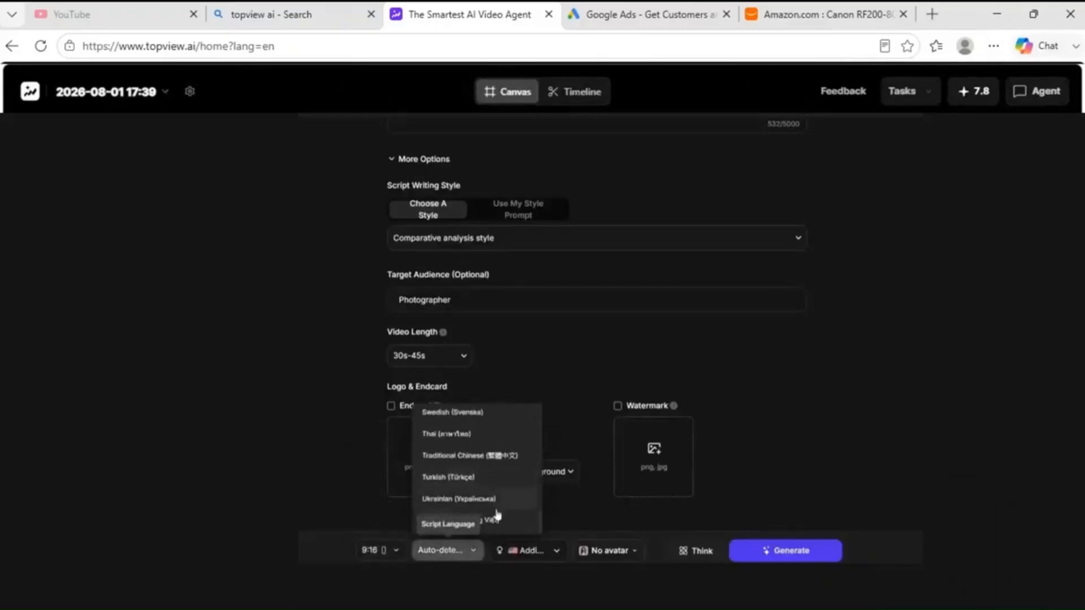
scroll(496, 511, "up", 10)
left_click(446, 439)
Browse the public voices, then submit a voice clone from the dzine 2.wav sample with a voice name and the rights consent accepted.
left_click(528, 551)
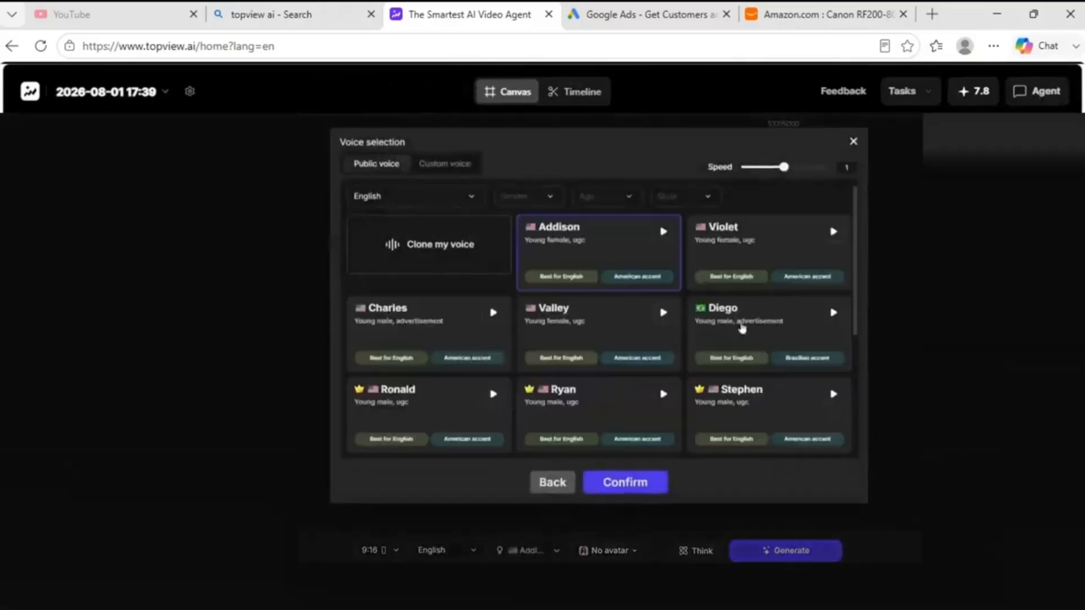
scroll(650, 350, "down", 10)
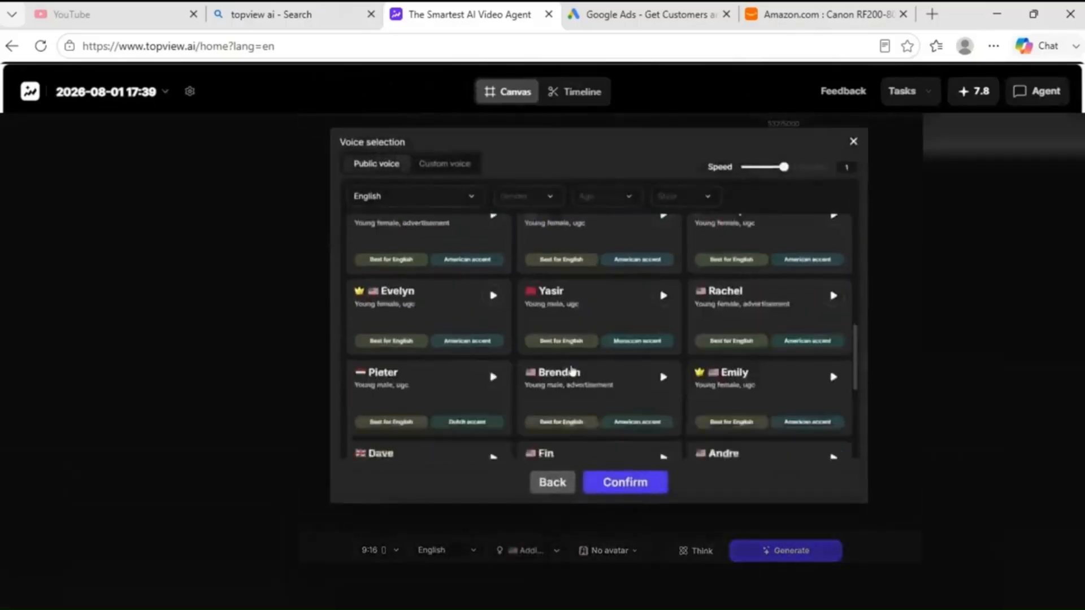
scroll(577, 370, "down", 5)
scroll(579, 371, "up", 10)
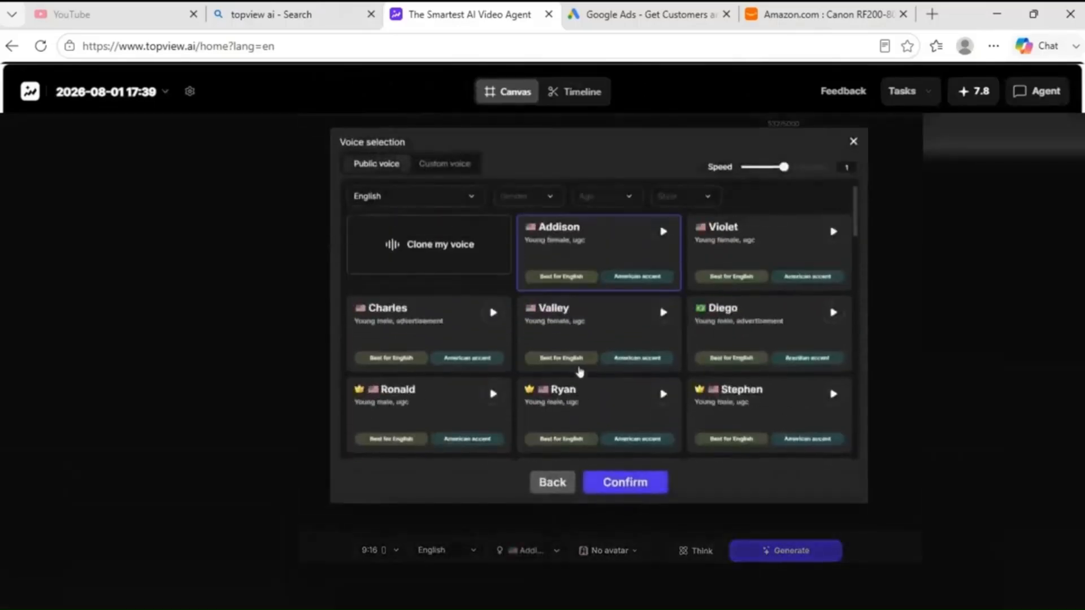
left_click(429, 249)
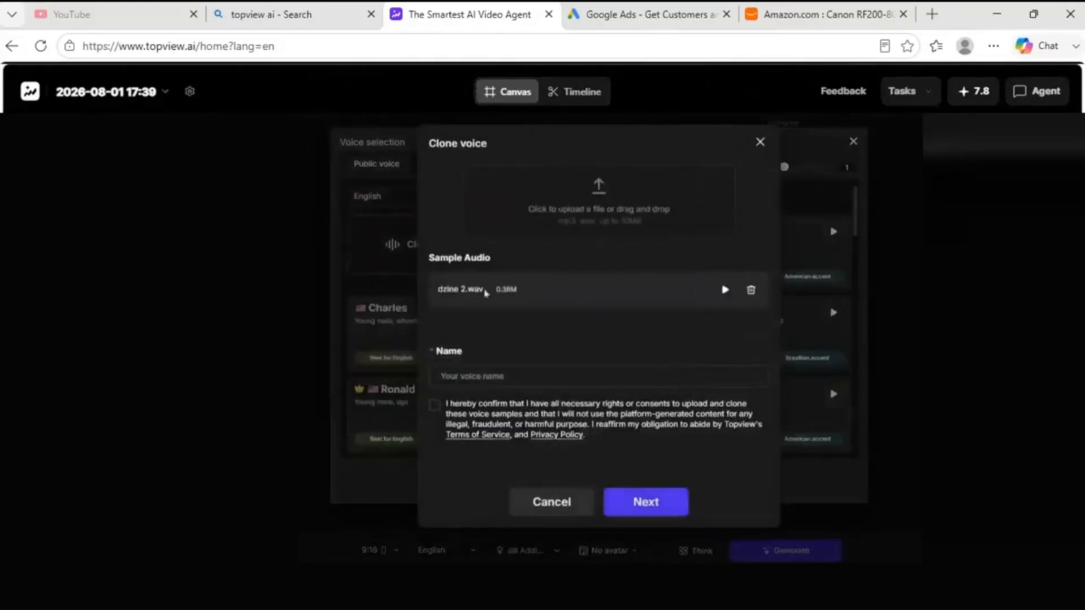
left_click(510, 371)
type("...")
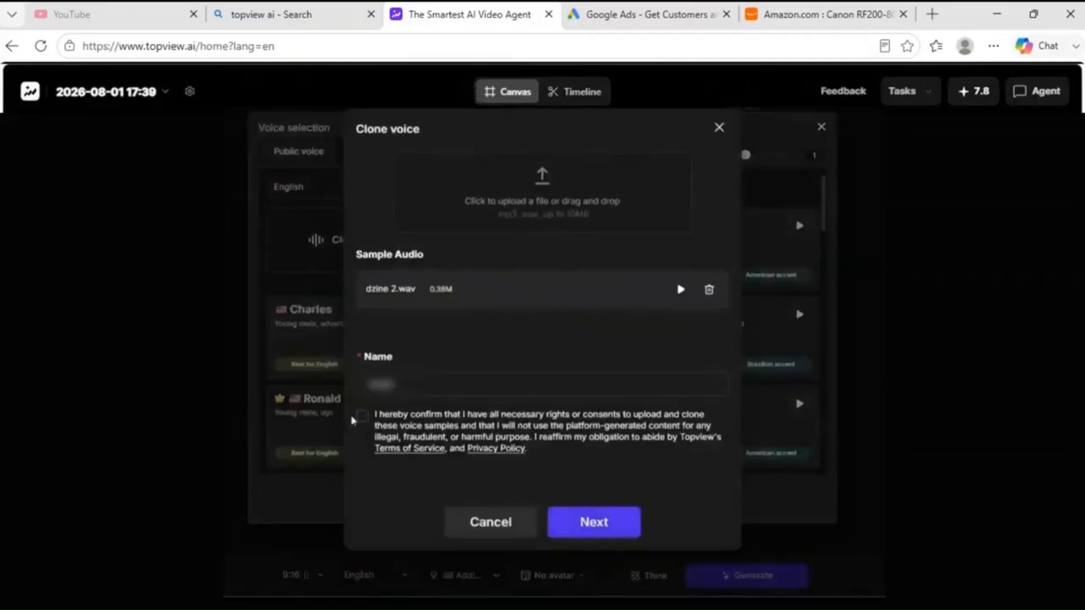
left_click(361, 417)
left_click(587, 521)
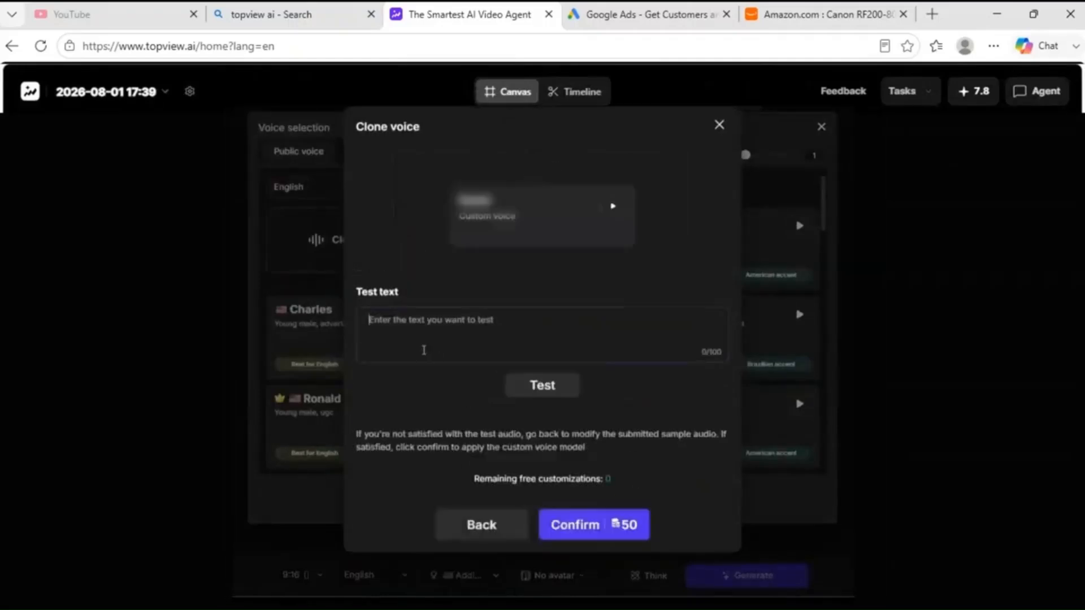
Test the cloned voice with the text "Hi, Please Subscribe the channel", play it back and confirm the clone.
type("Hi, Please Subscribe the channel")
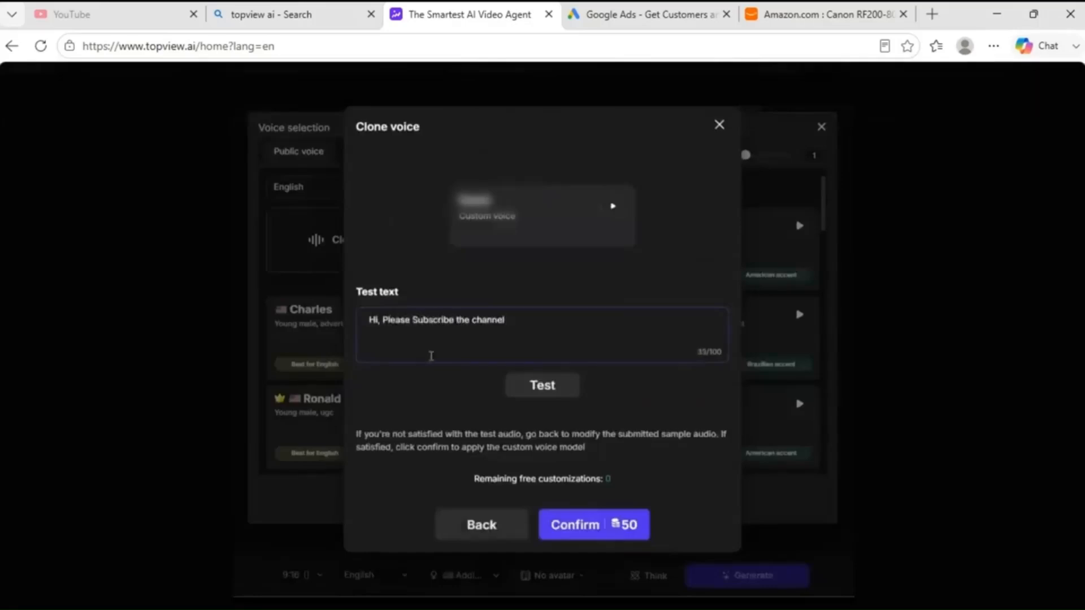
left_click(542, 385)
left_click(613, 208)
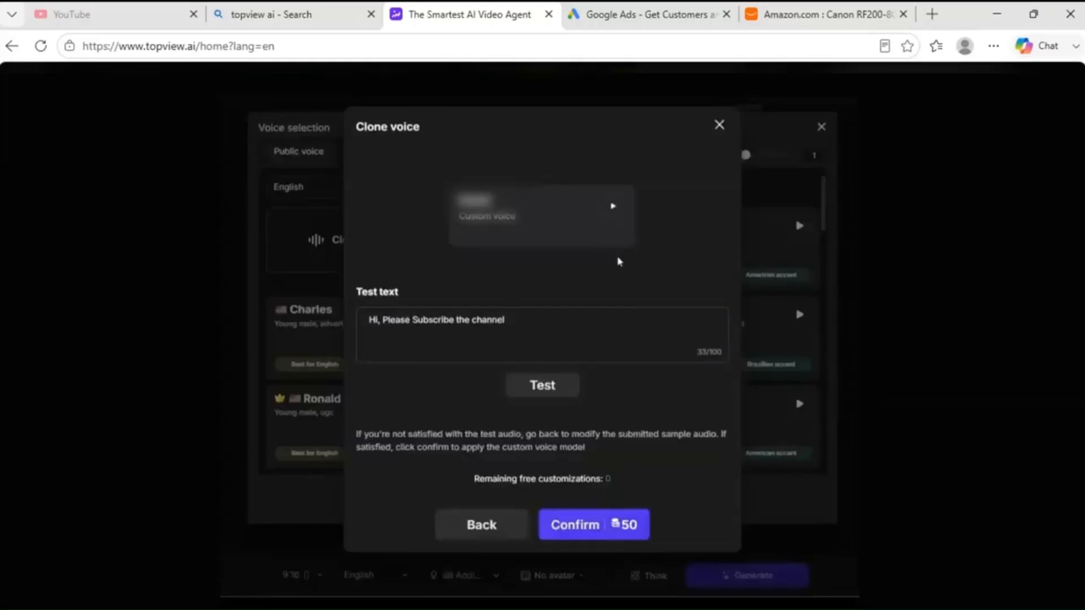
left_click(597, 529)
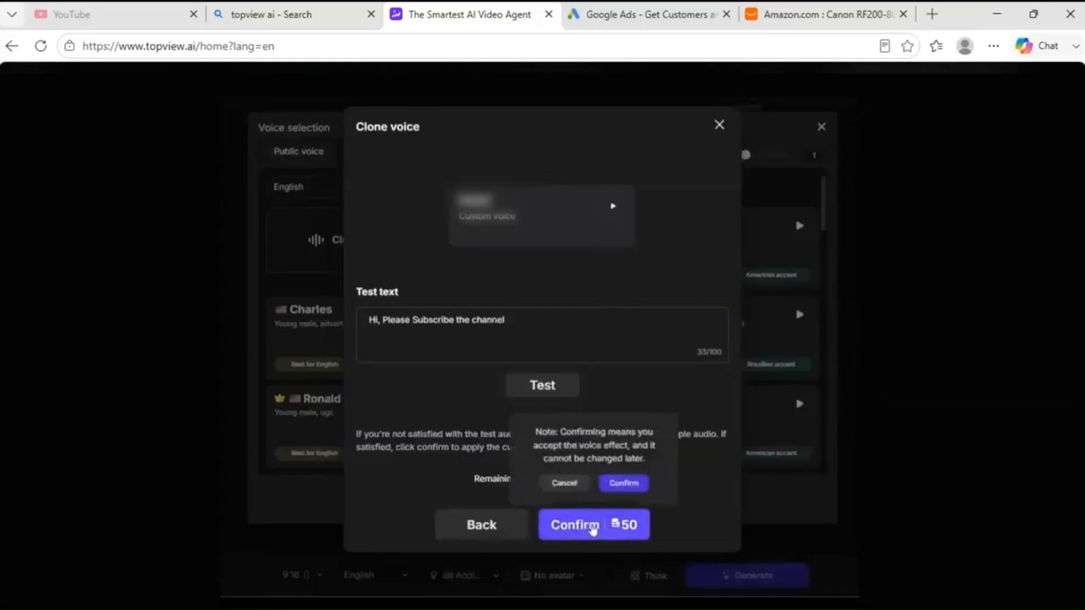
left_click(625, 483)
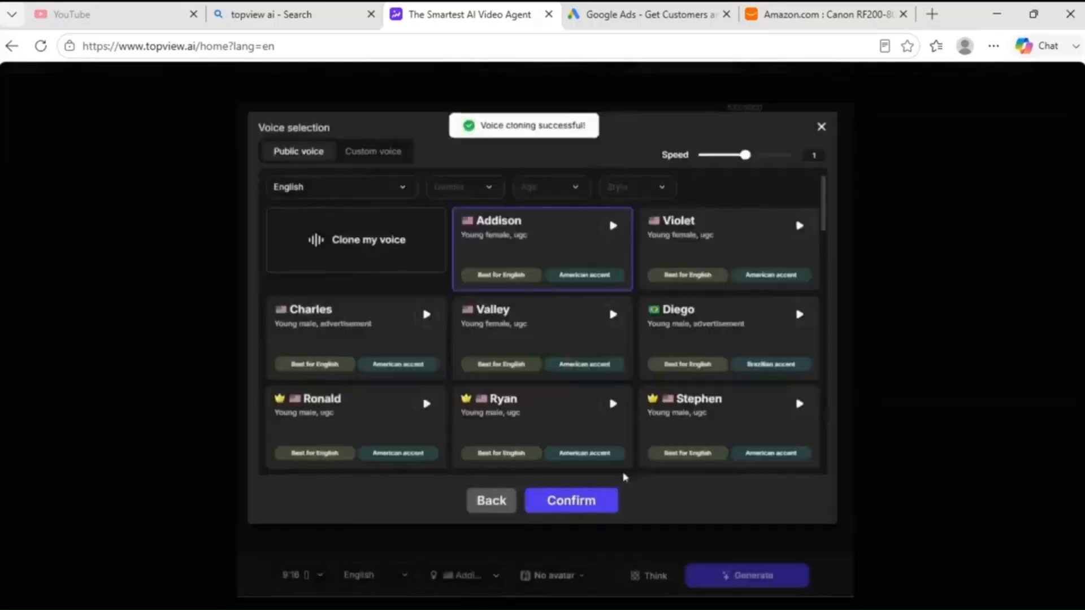
Choose the cloned custom voice as the video's voice and confirm the selection.
left_click(370, 152)
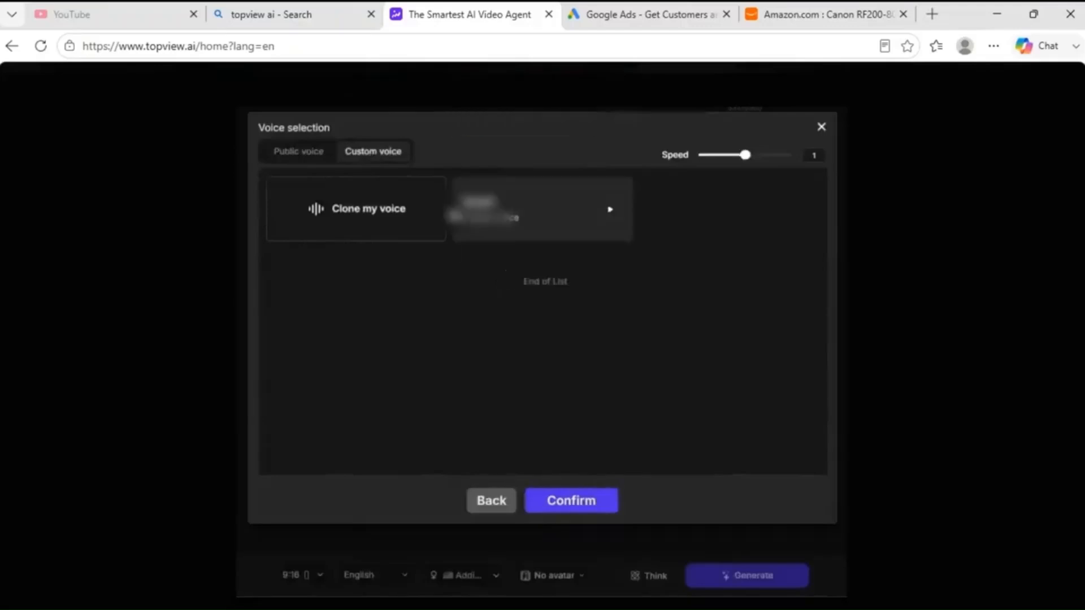
left_click(543, 213)
left_click(564, 501)
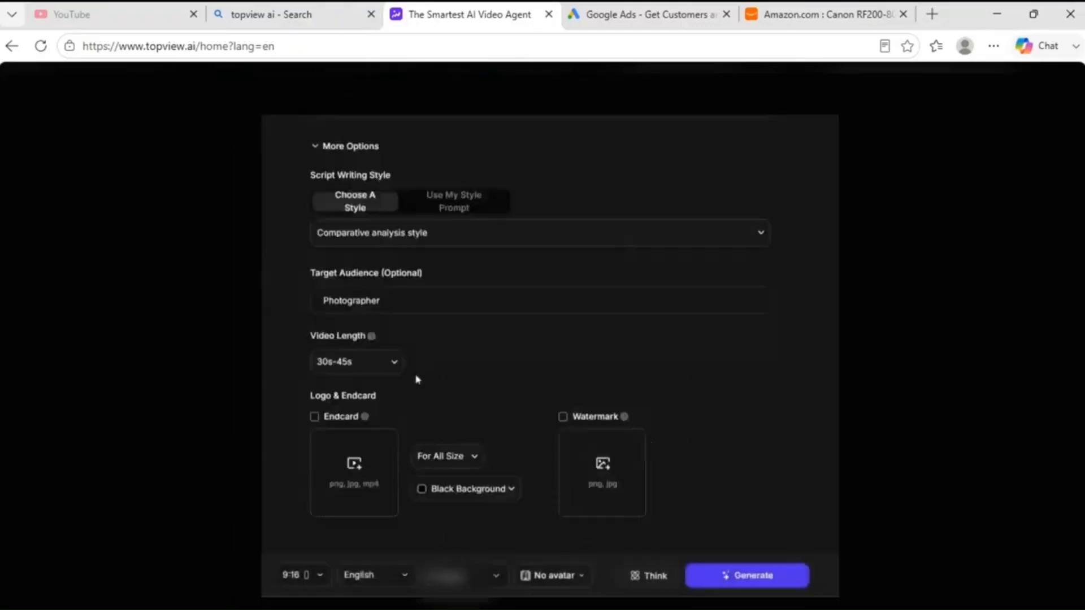
Browse the public AI avatars, then start creating a custom avatar with the Product Avatar option.
left_click(552, 575)
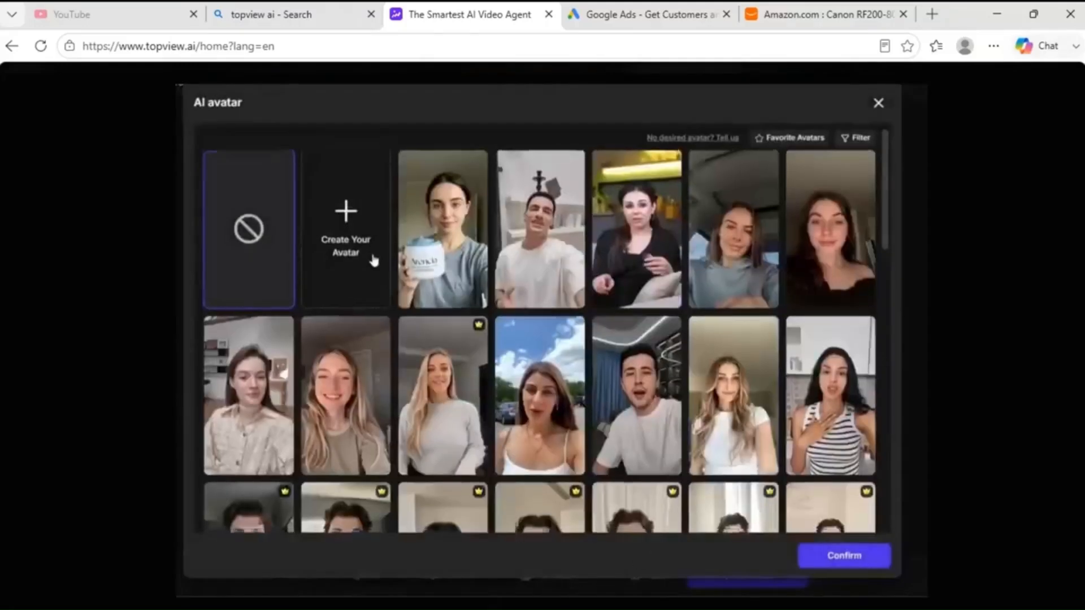
scroll(359, 311, "down", 5)
scroll(362, 318, "down", 5)
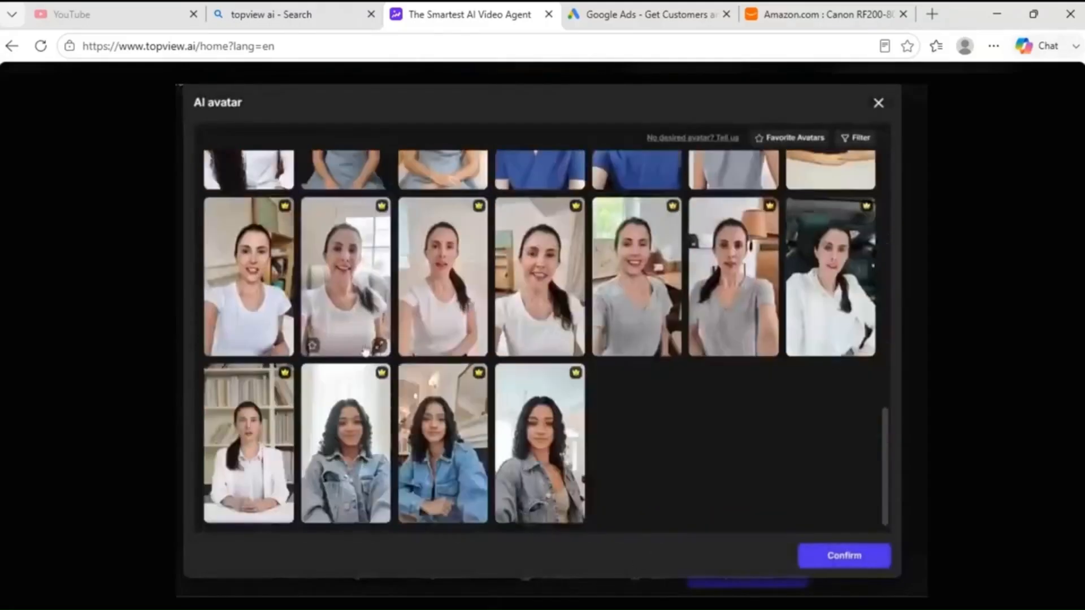
scroll(364, 338, "up", 10)
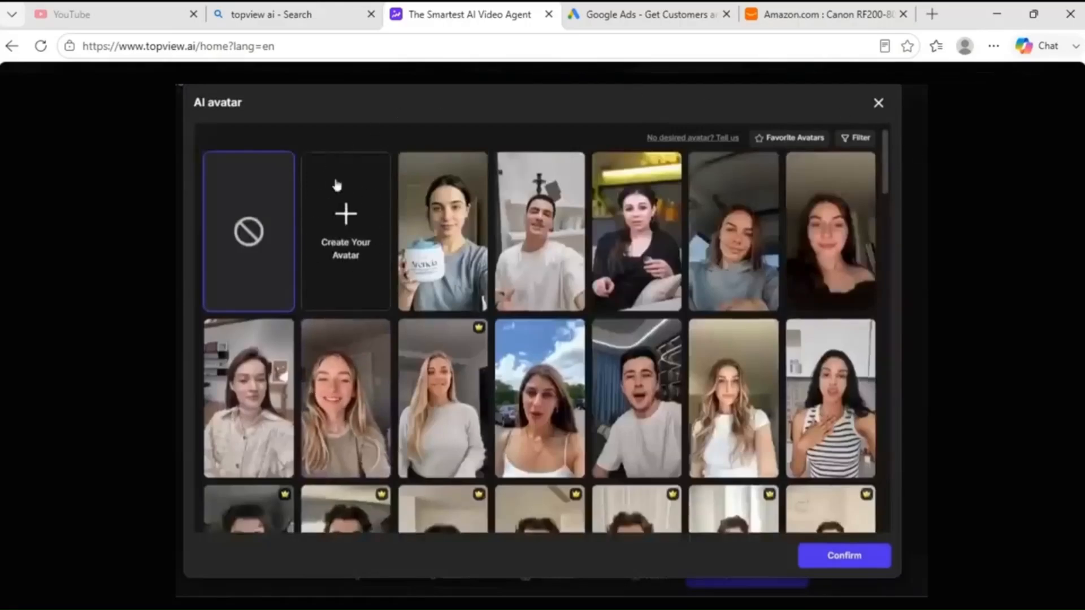
left_click(342, 246)
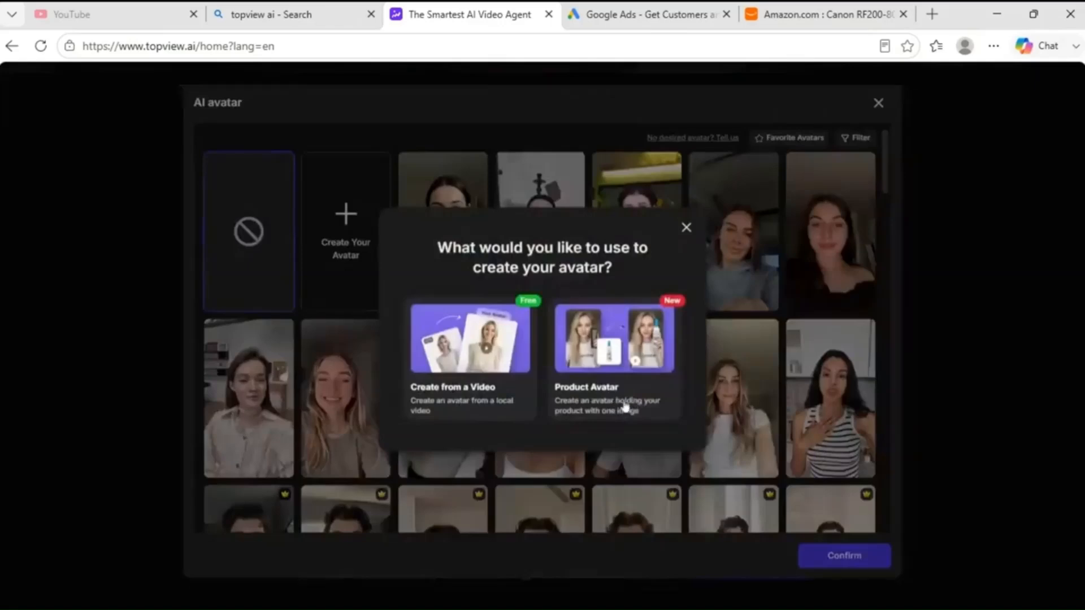
left_click(641, 406)
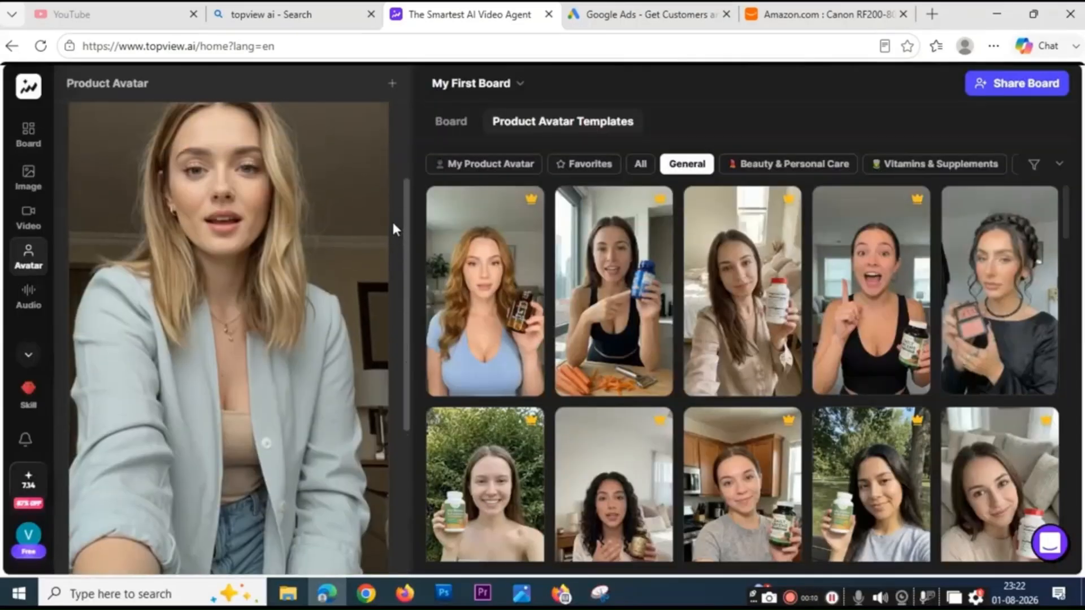
Check the uploaded lens image and use the General template of the woman with braided hair and a black dress.
scroll(391, 271, "down", 5)
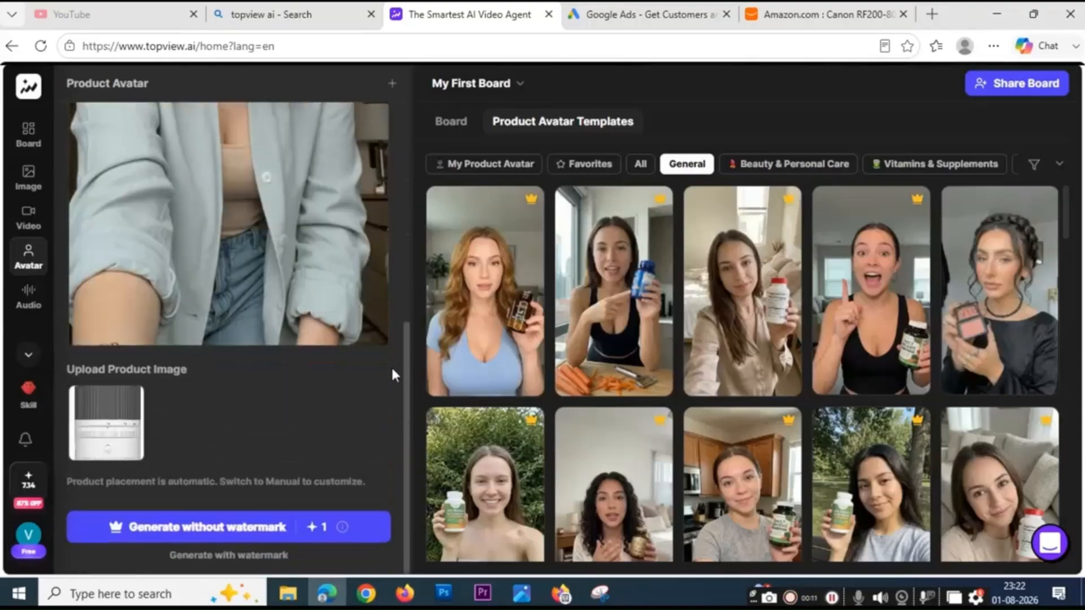
mouse_move(132, 401)
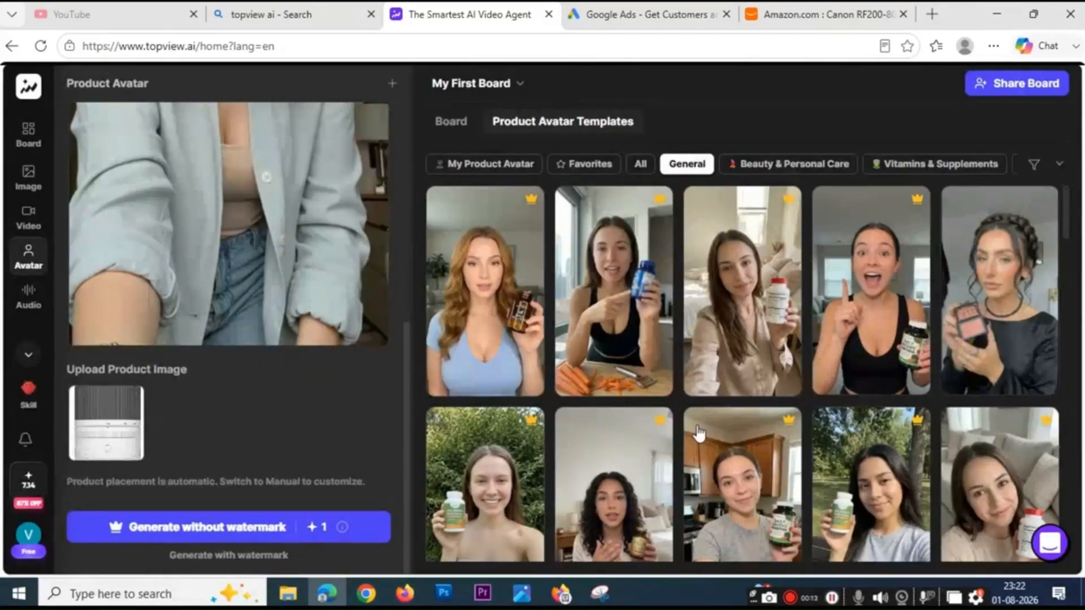
mouse_move(1007, 281)
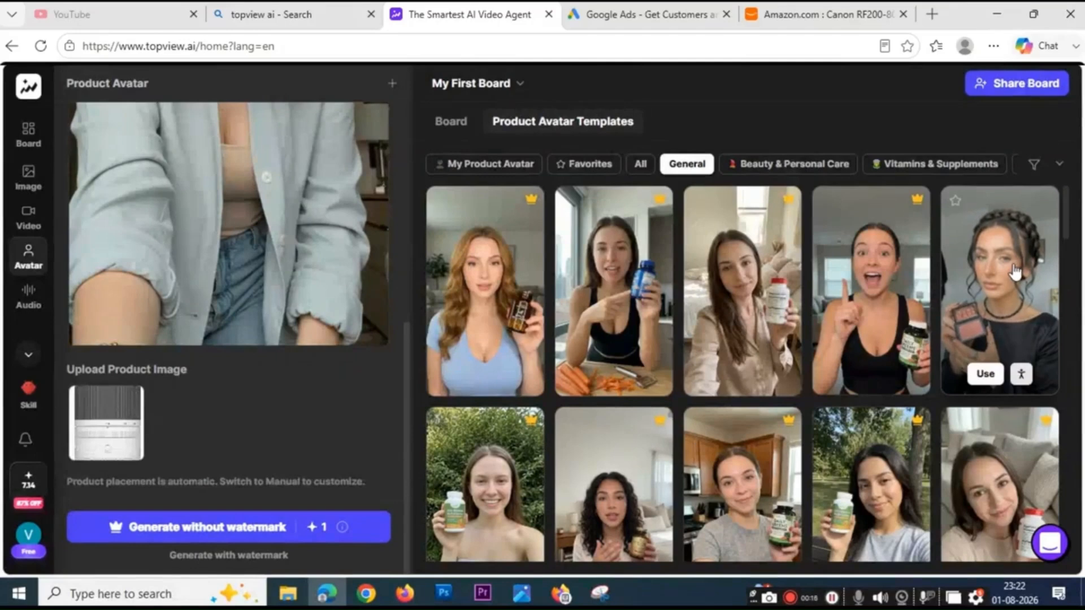
left_click(983, 376)
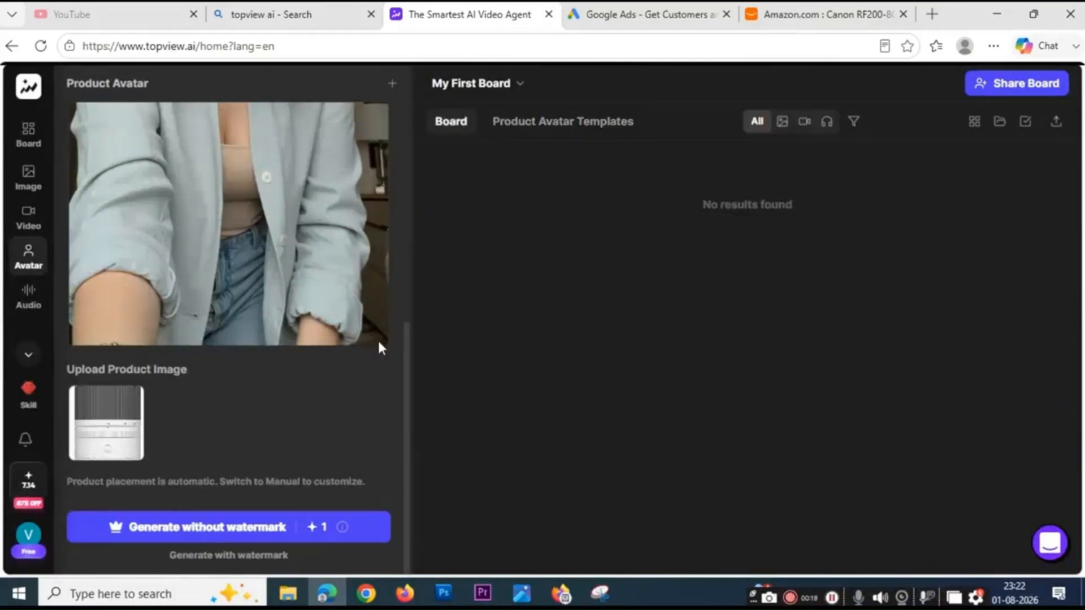
mouse_move(404, 353)
left_mouse_down()
mouse_move(393, 247)
mouse_move(401, 373)
left_mouse_up()
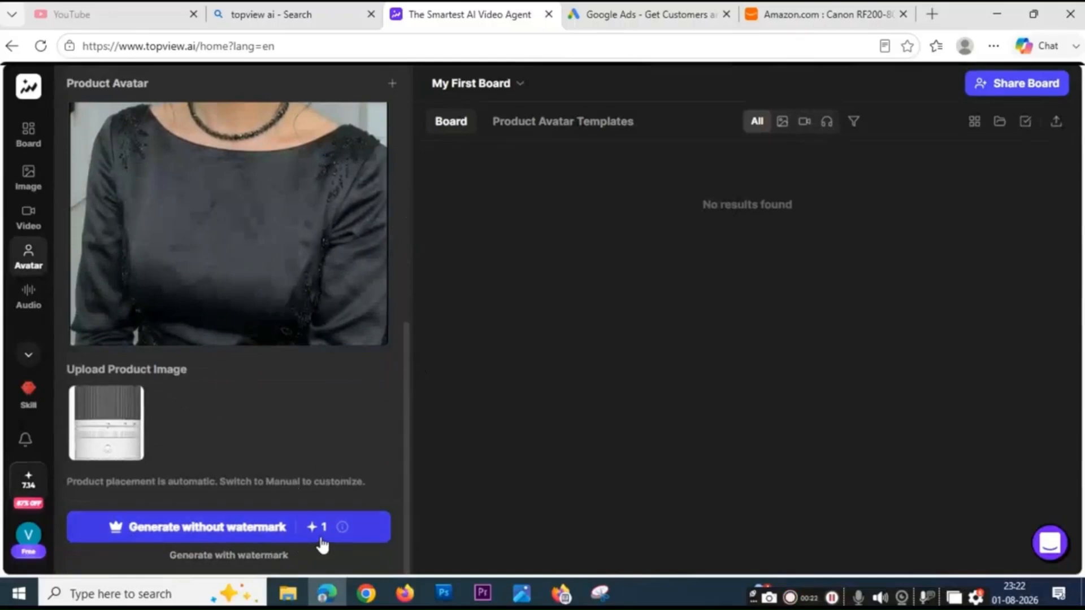
Generate the product avatar with watermark, using the lens image and automatic product placement.
left_click(255, 555)
left_click_drag(390, 383, 383, 354)
scroll(383, 359, "down", 1)
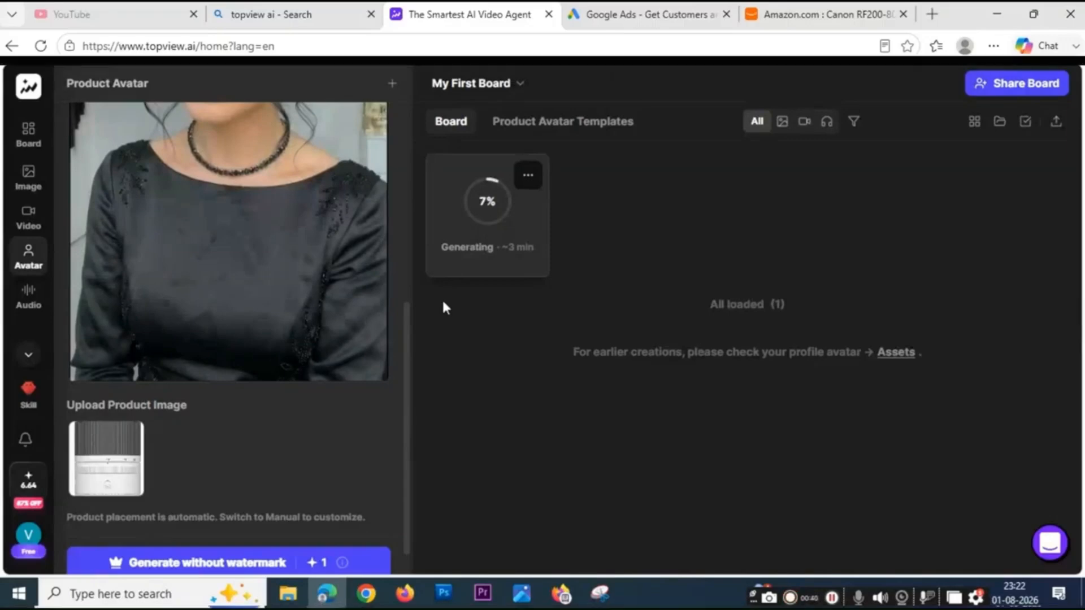
left_click_drag(407, 334, 397, 248)
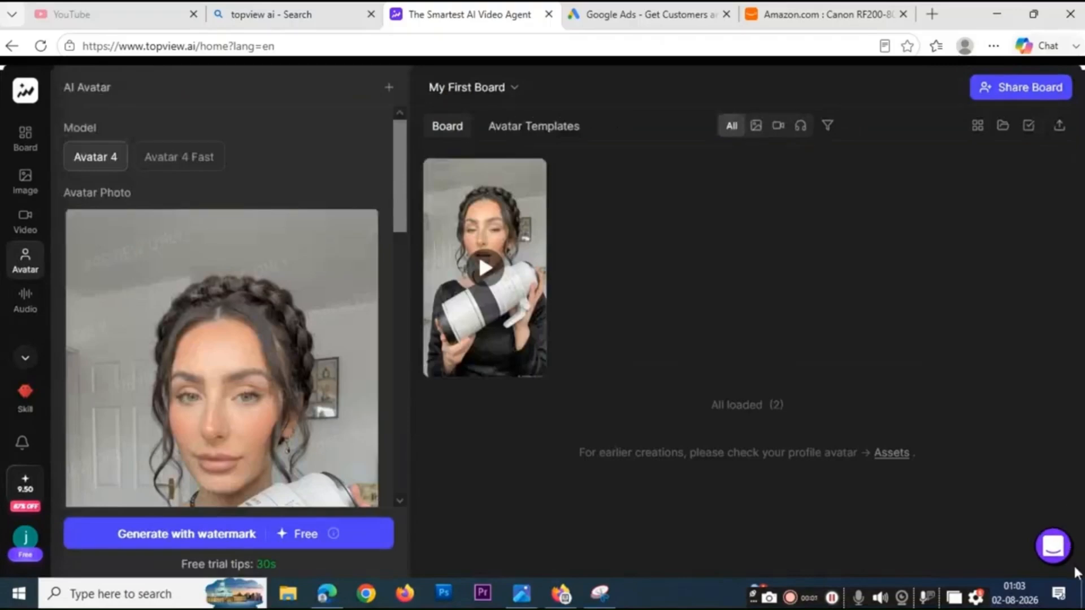
Open the generated avatar video of the woman holding the lens, play it and close the preview.
left_click(463, 299)
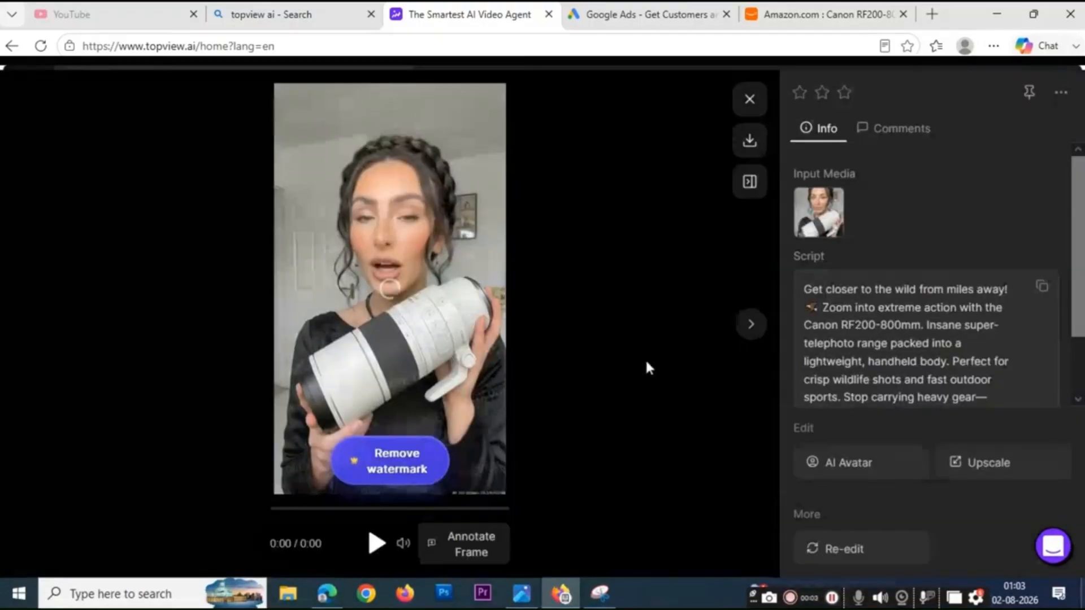
left_click(376, 543)
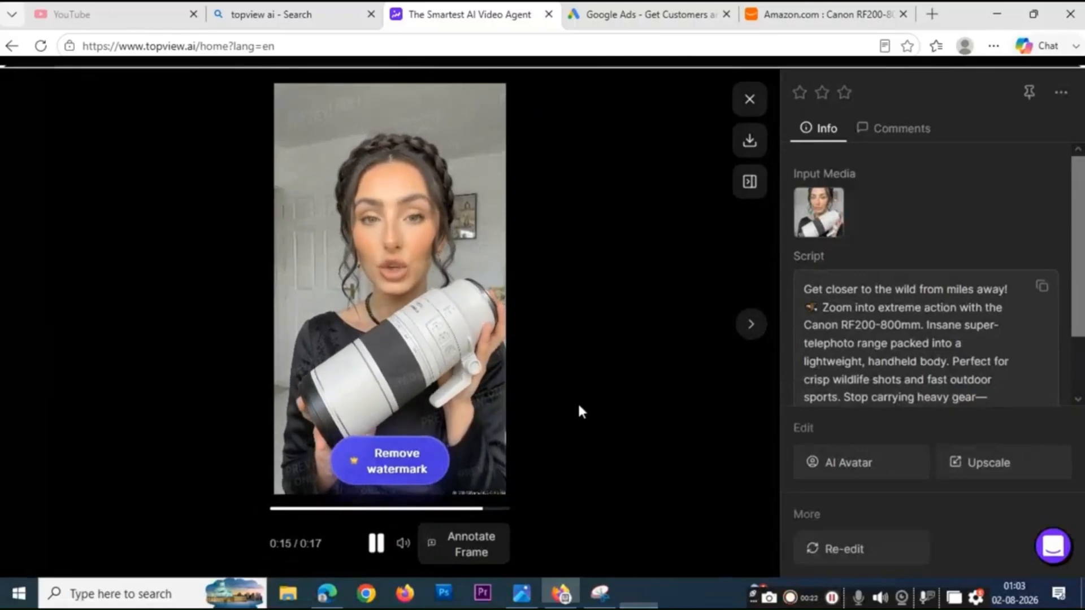
key("Escape")
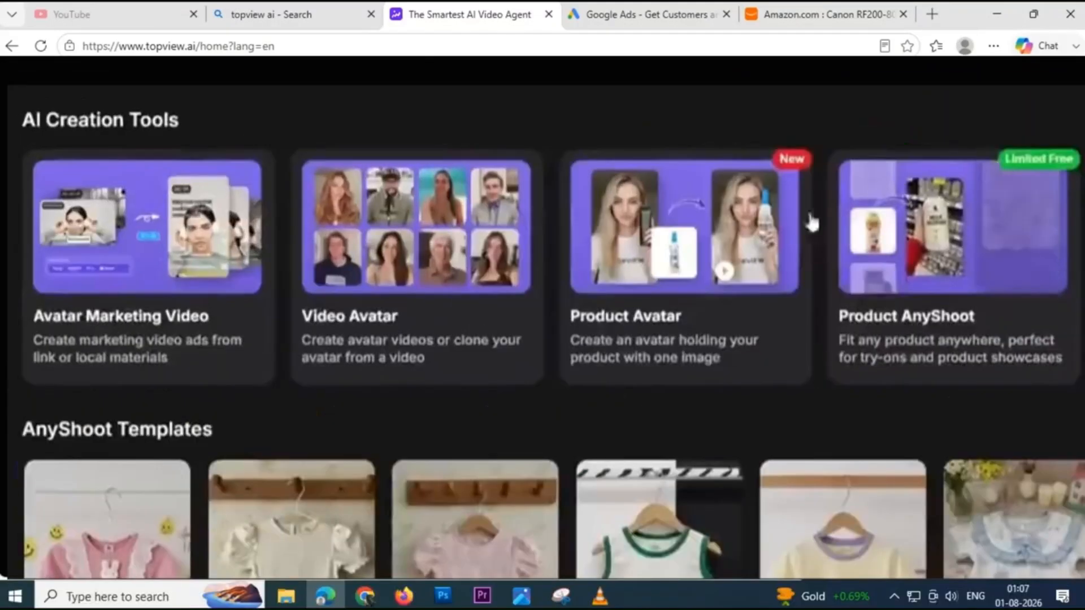
Open Product AnyShoot, upload the dress as product image and mask the whole dress with a thinner brush.
left_click(955, 244)
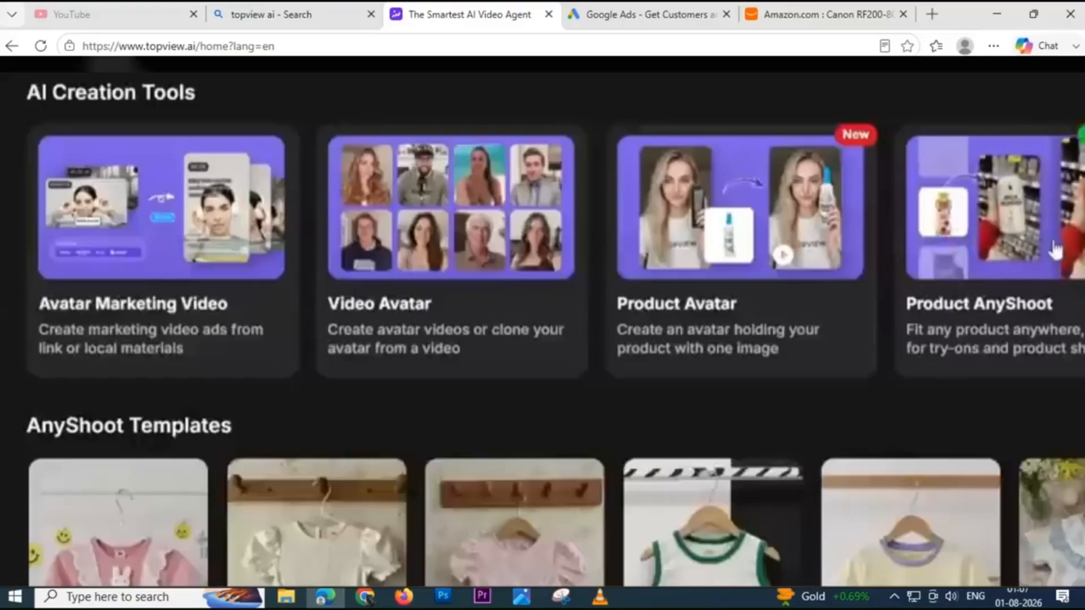
left_click(1052, 243)
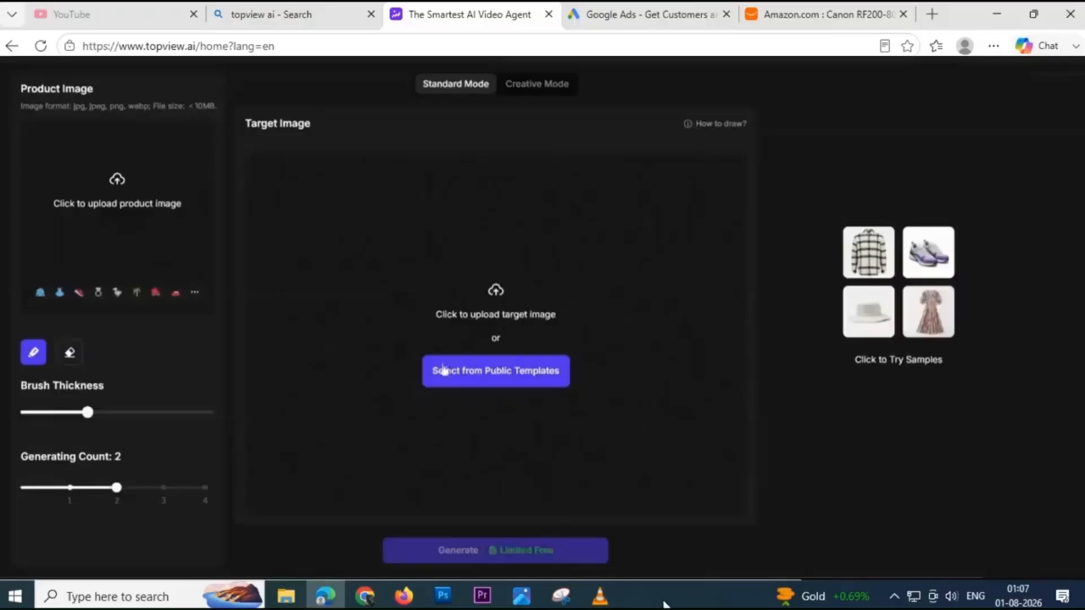
left_click(117, 192)
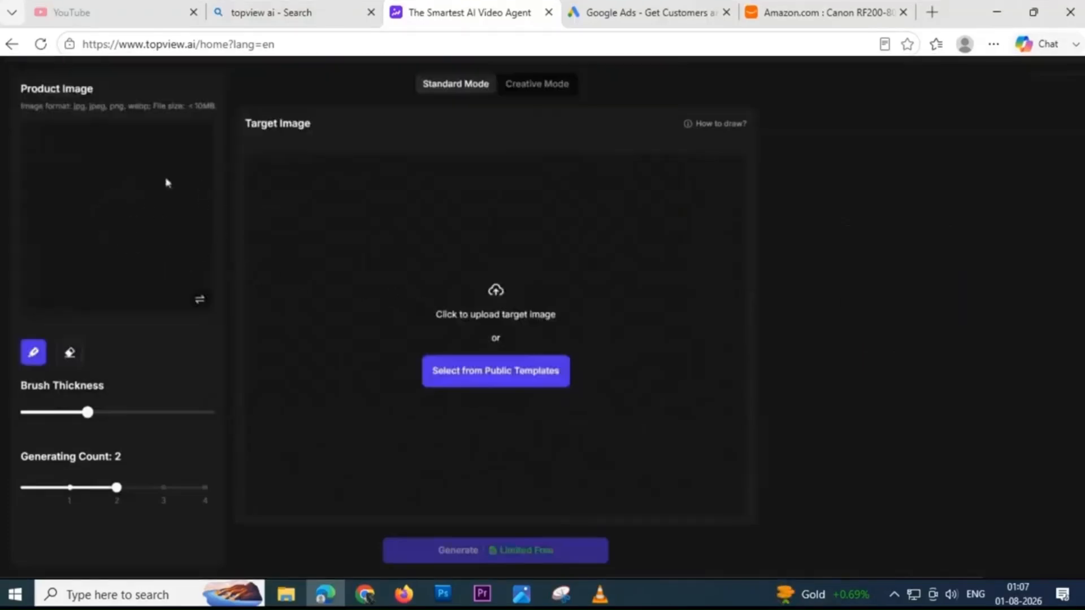
left_click_drag(87, 411, 51, 412)
mouse_move(117, 146)
left_mouse_down()
mouse_move(161, 143)
mouse_move(169, 167)
mouse_move(121, 219)
mouse_move(169, 158)
left_mouse_up()
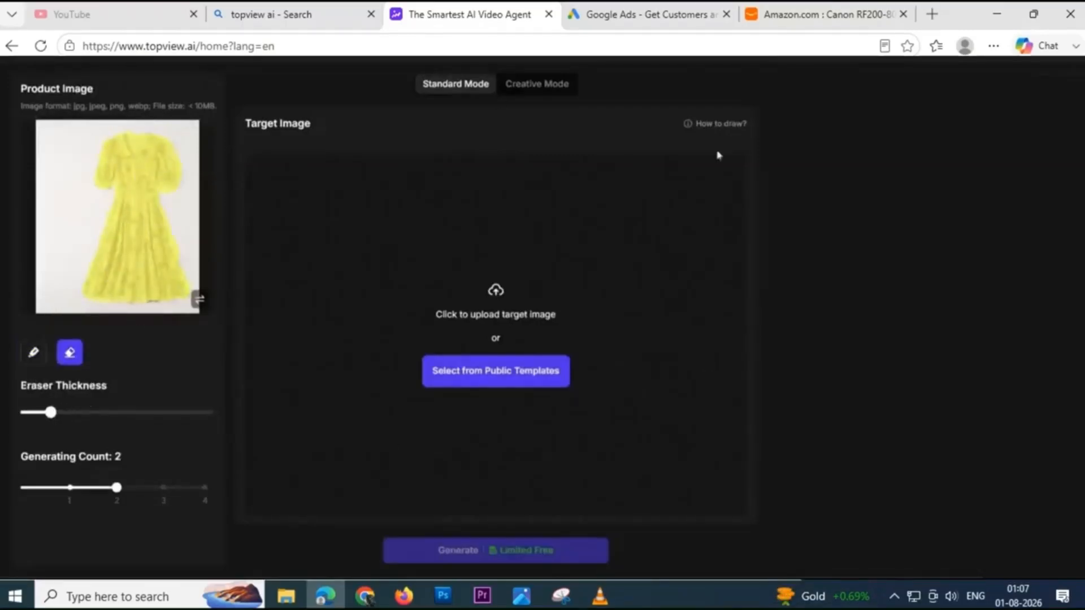
Use the public template of the standing woman in a dark skirt, mask her outfit, clean the mask's edges and generate.
left_click(466, 373)
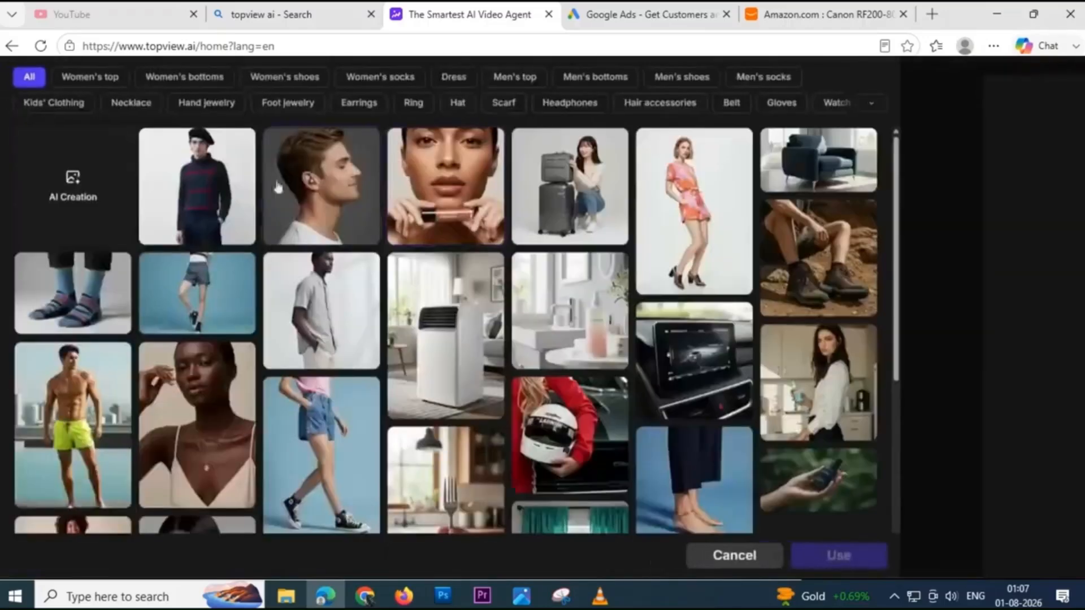
key("Escape")
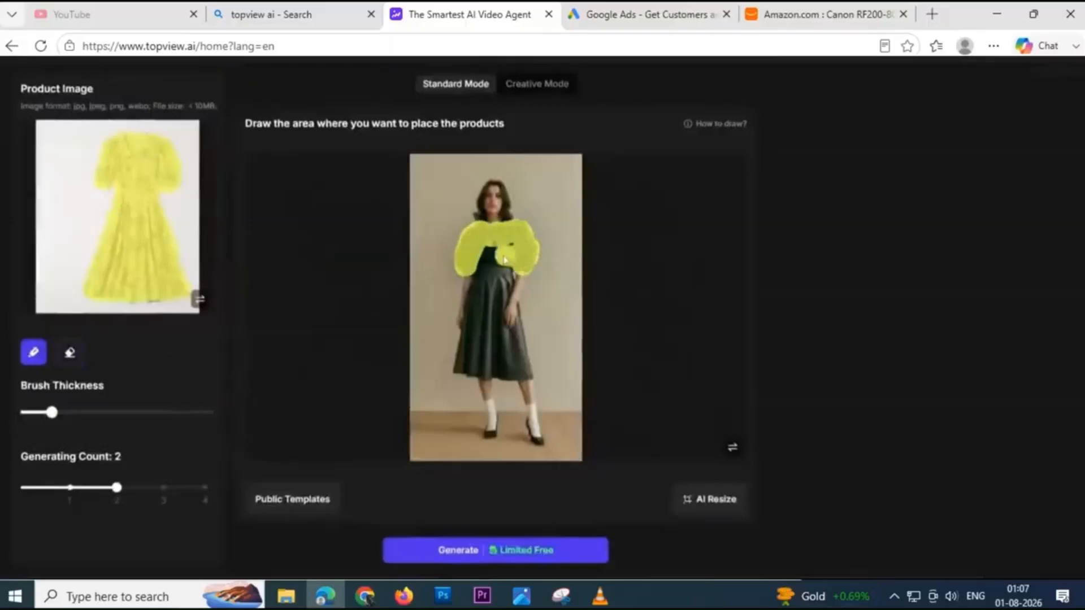
mouse_move(472, 313)
left_mouse_down()
mouse_move(466, 367)
mouse_move(526, 376)
mouse_move(503, 280)
left_mouse_up()
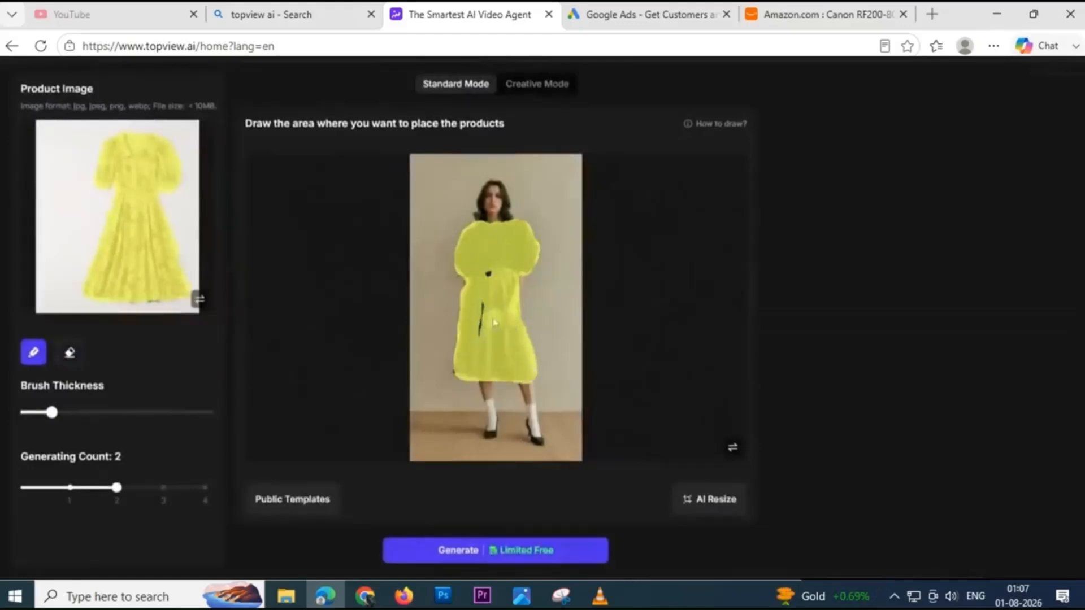
left_click(70, 352)
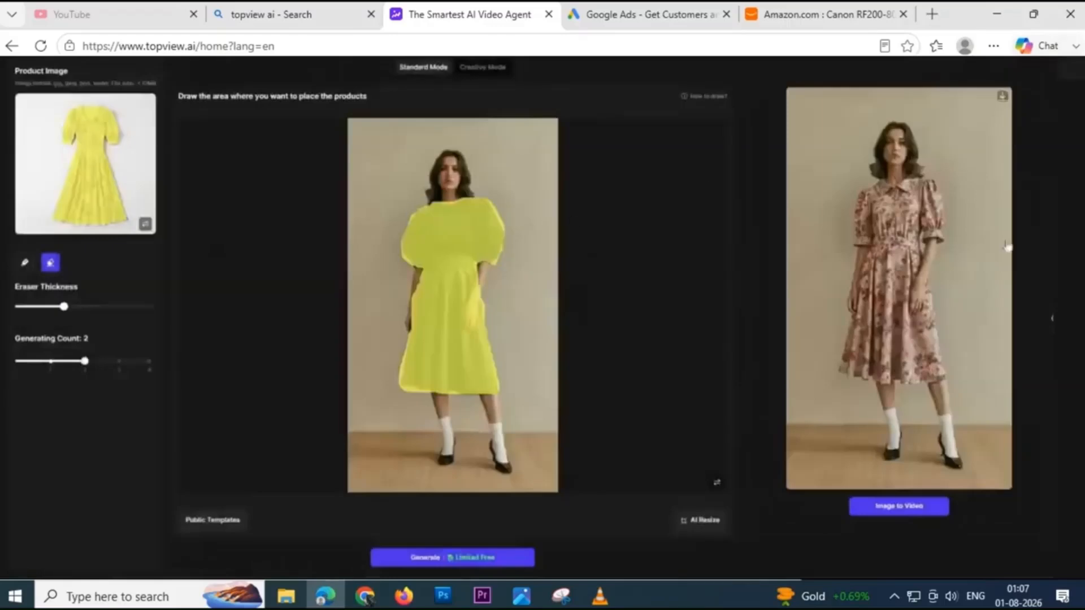
Turn the generated dress image into a video with the prompt "Catwalk", slightly more creativity and Professional Mode.
left_click(897, 507)
left_click(104, 252)
type("Catwal")
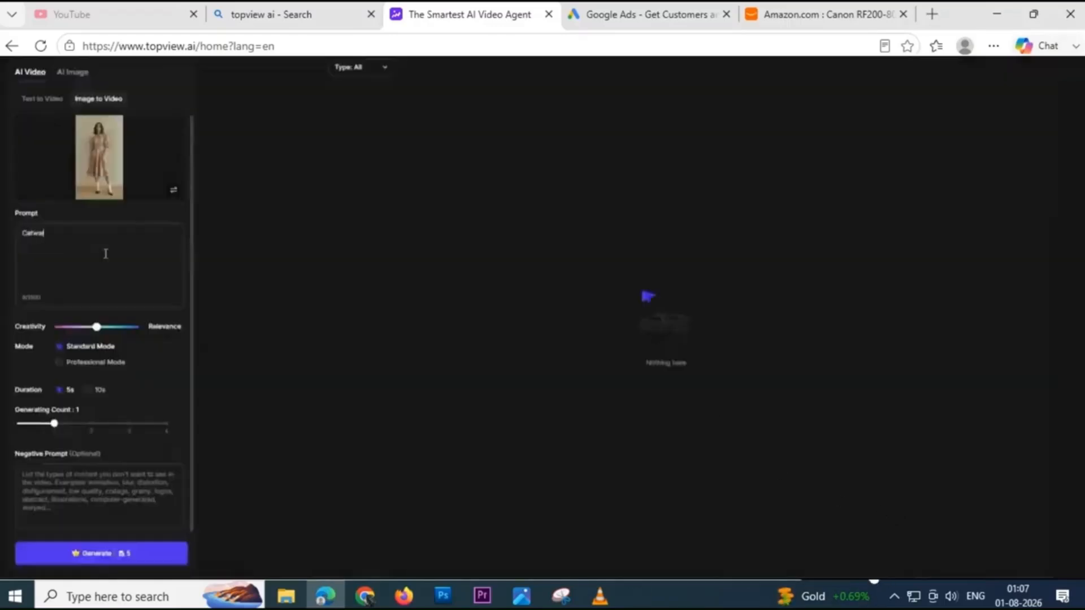
type("k")
left_click_drag(97, 326, 88, 325)
left_click(59, 360)
left_click(101, 553)
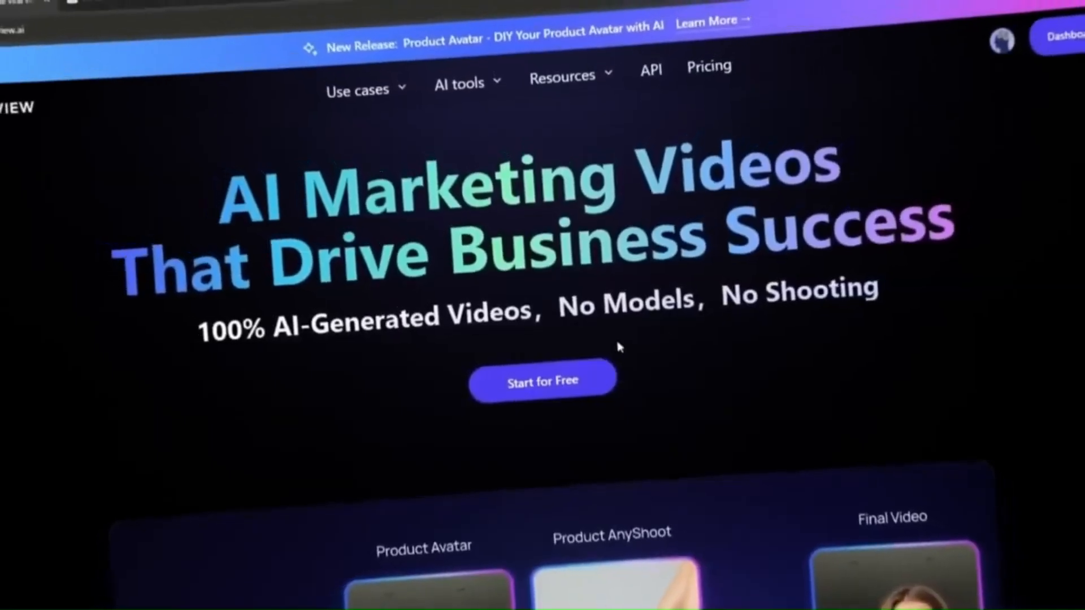
scroll(617, 344, "down", 5)
scroll(587, 362, "up", 5)
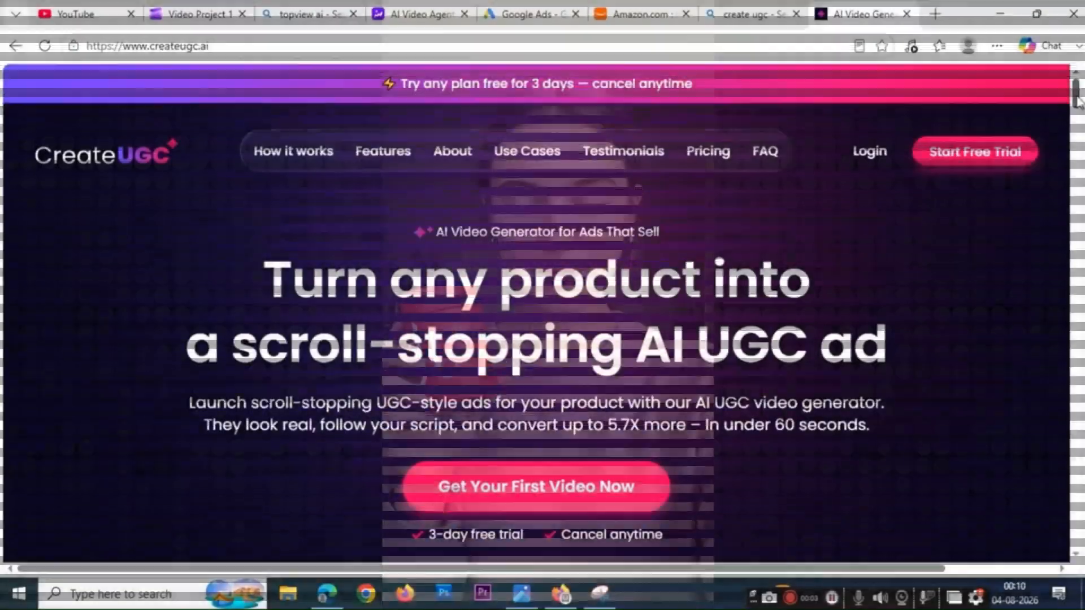
left_click_drag(1077, 102, 1079, 136)
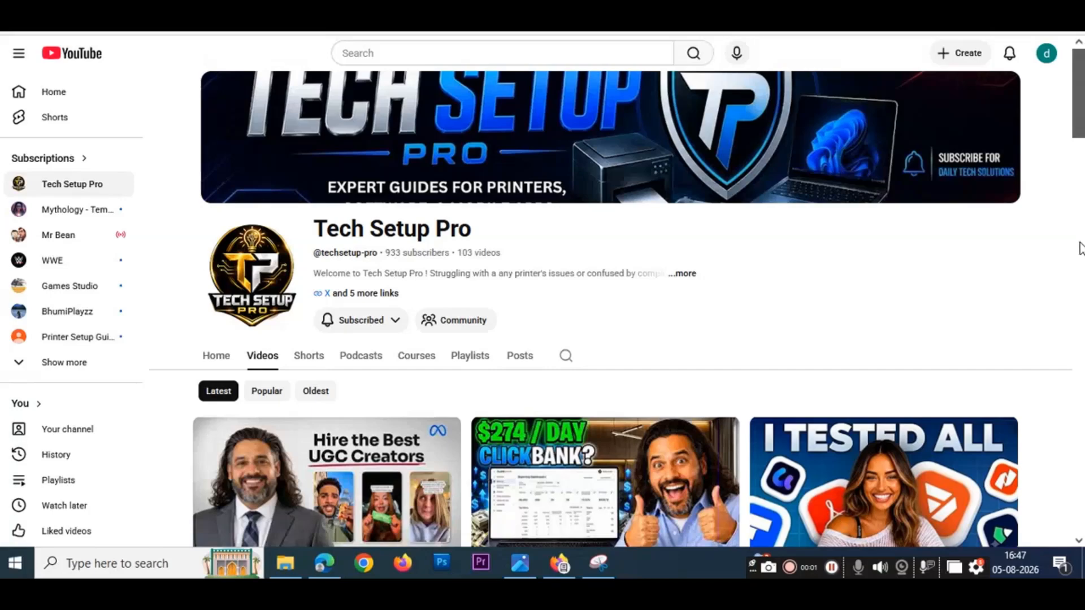
Browse the Tech Setup Pro channel's videos on YouTube, open the UGC ads video and view the channel's home page.
scroll(860, 389, "down", 3)
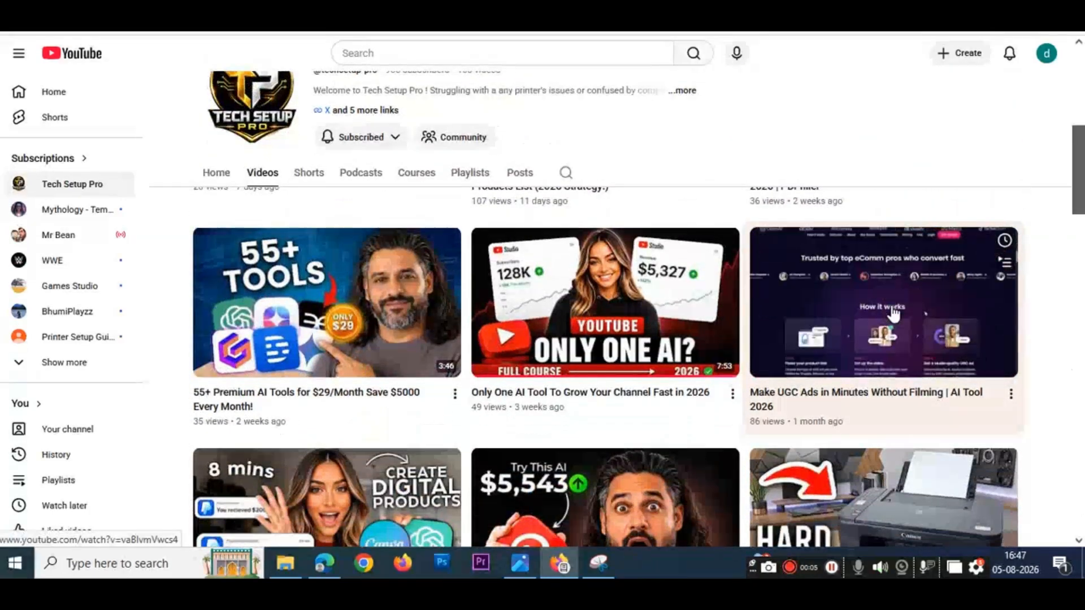
left_click(841, 322)
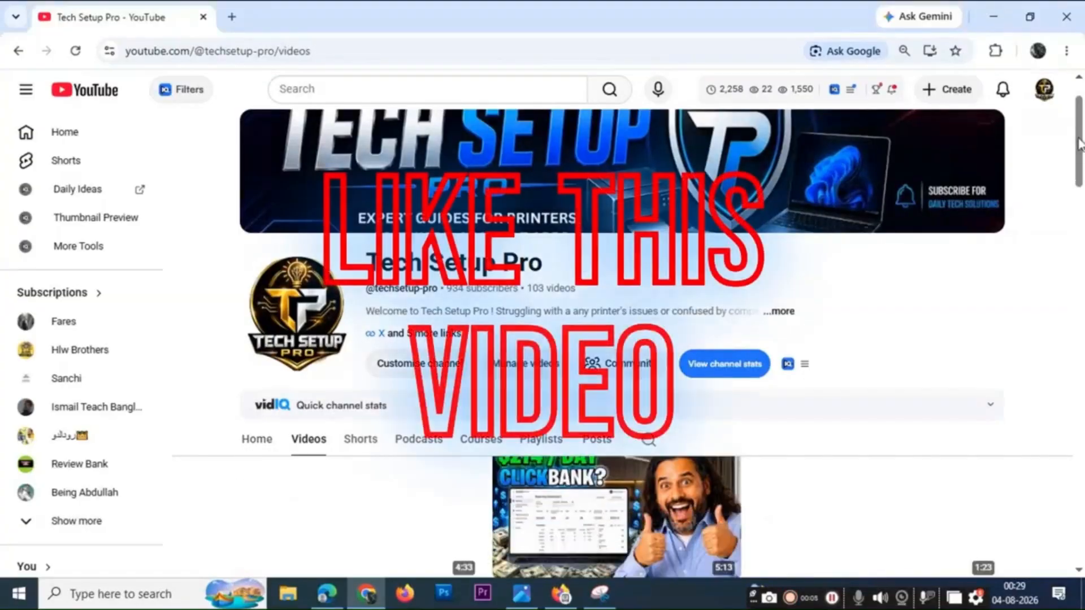
scroll(1078, 165, "down", 3)
scroll(1078, 165, "down", 3)
scroll(1078, 165, "up", 5)
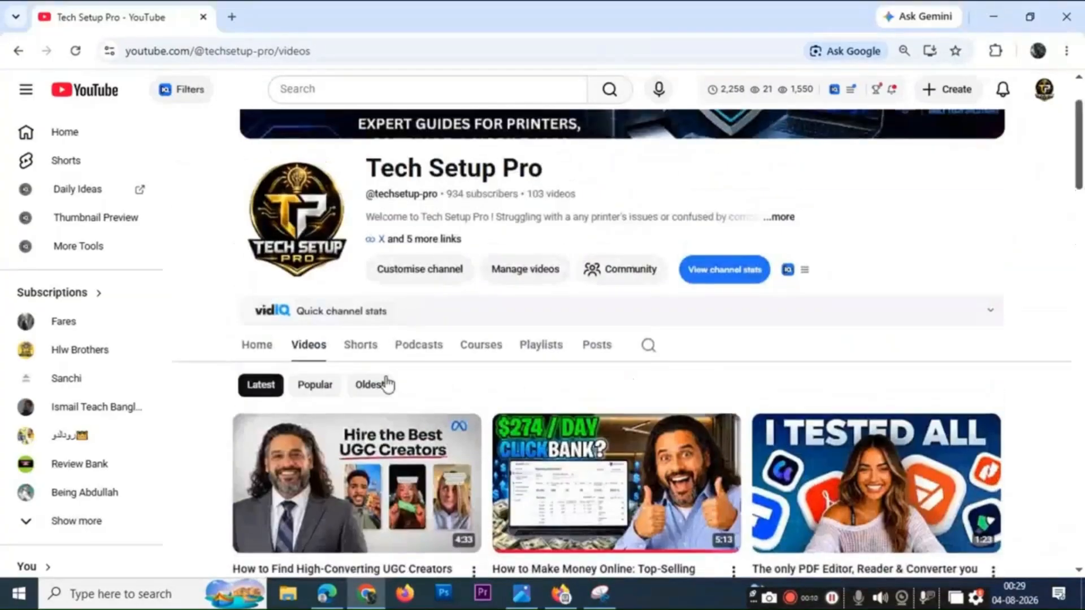
left_click(257, 345)
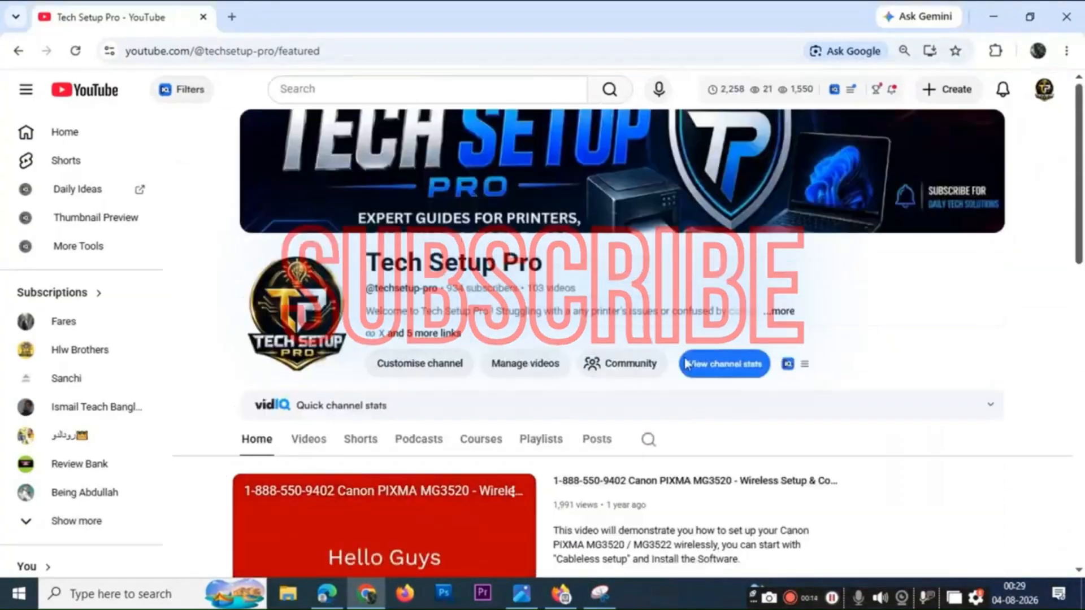